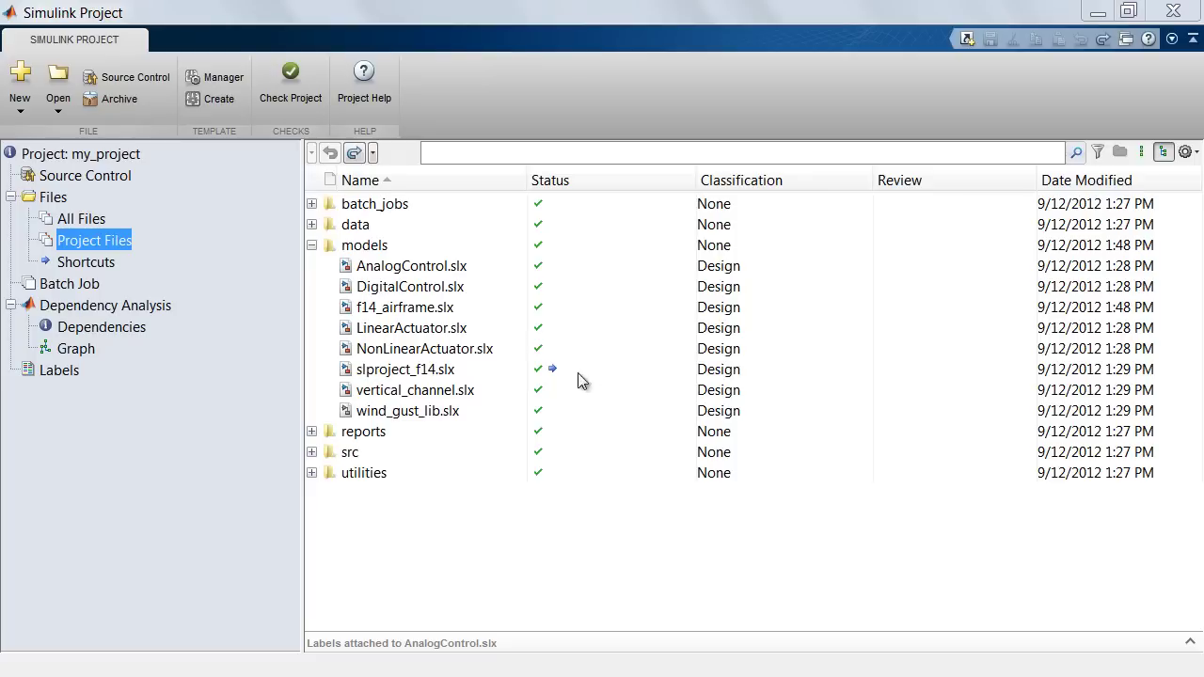
# Add the Approved label from the Review category to AnalogControl.slx in the models folder
pyautogui.click(453, 269)
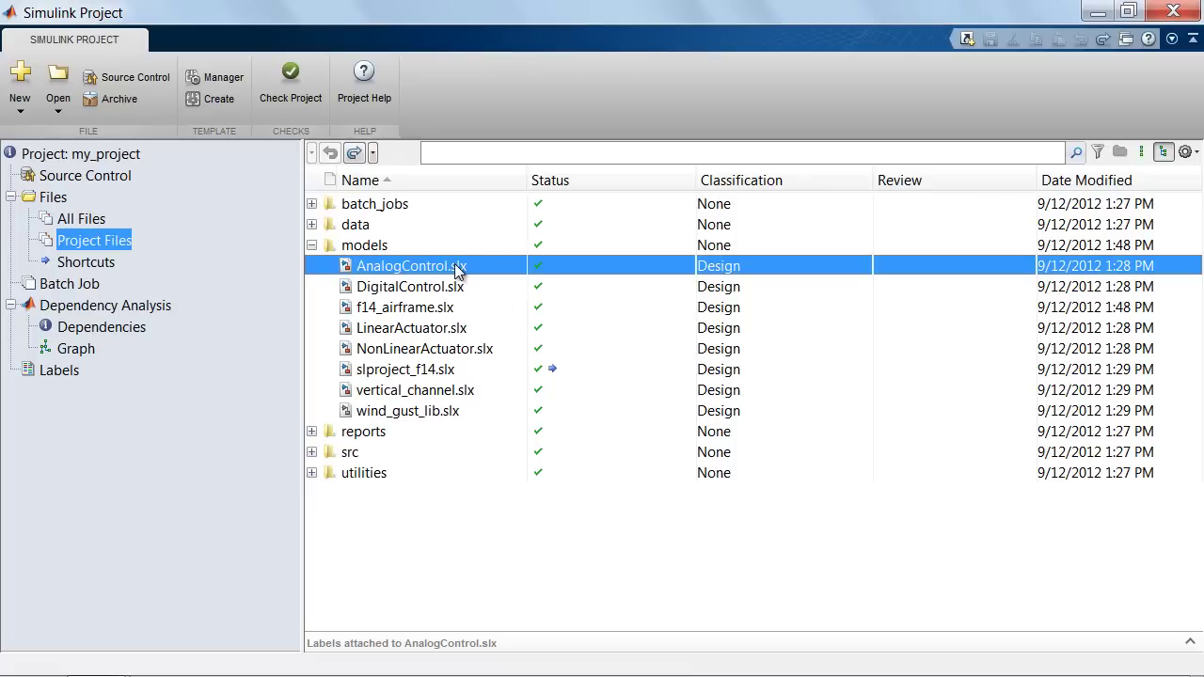
pyautogui.rightClick(455, 269)
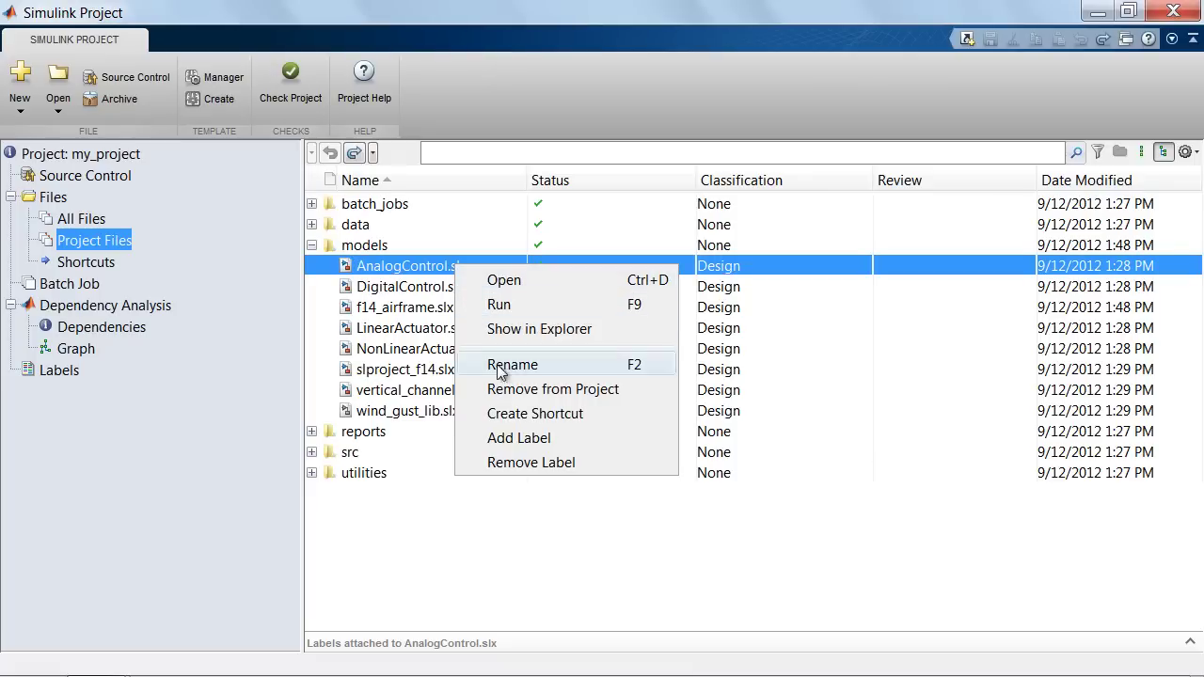
pyautogui.click(508, 439)
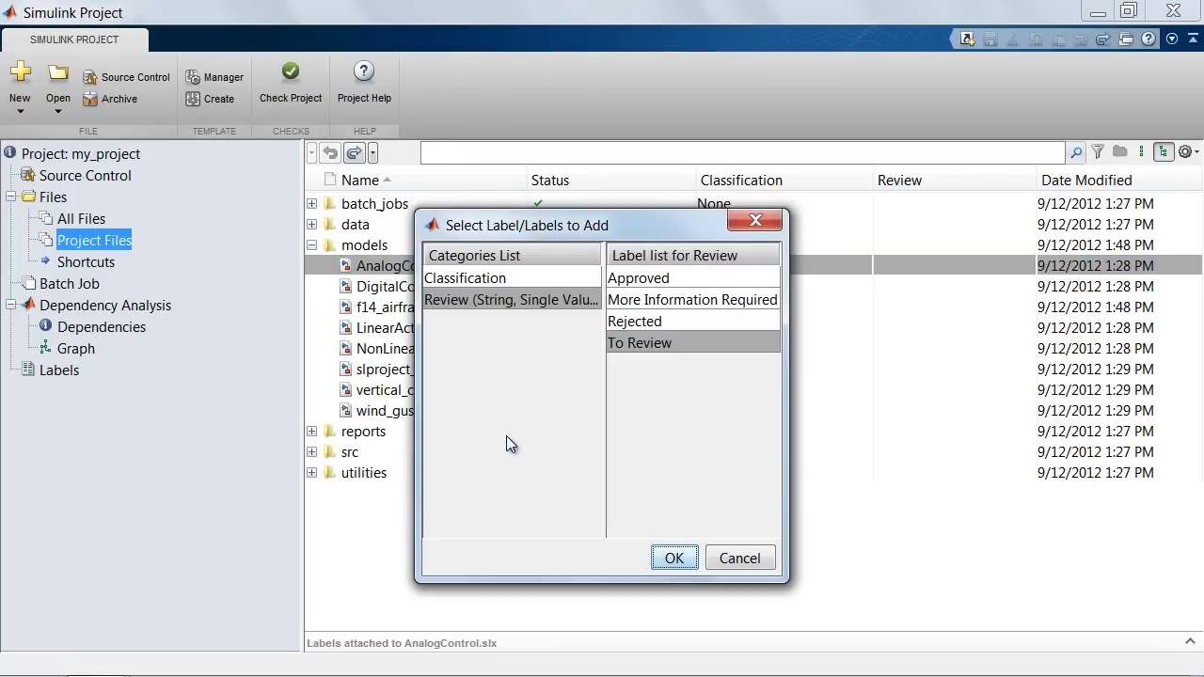
pyautogui.moveTo(515, 234); pyautogui.dragTo(488, 185)
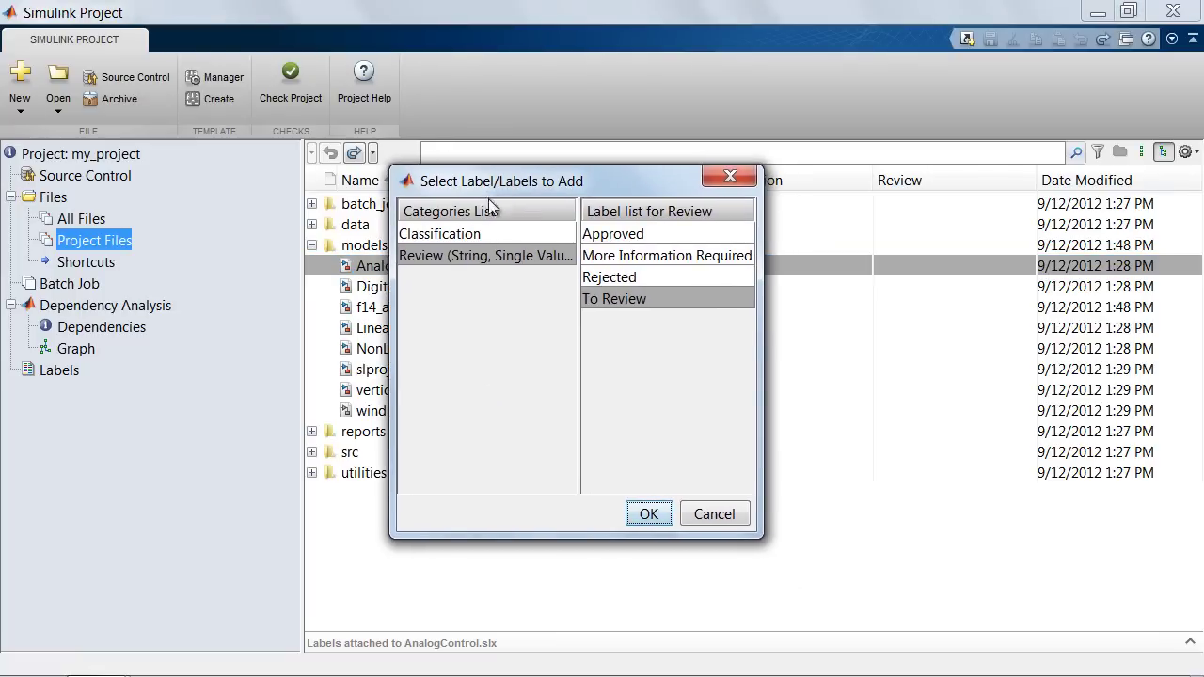
pyautogui.click(476, 231)
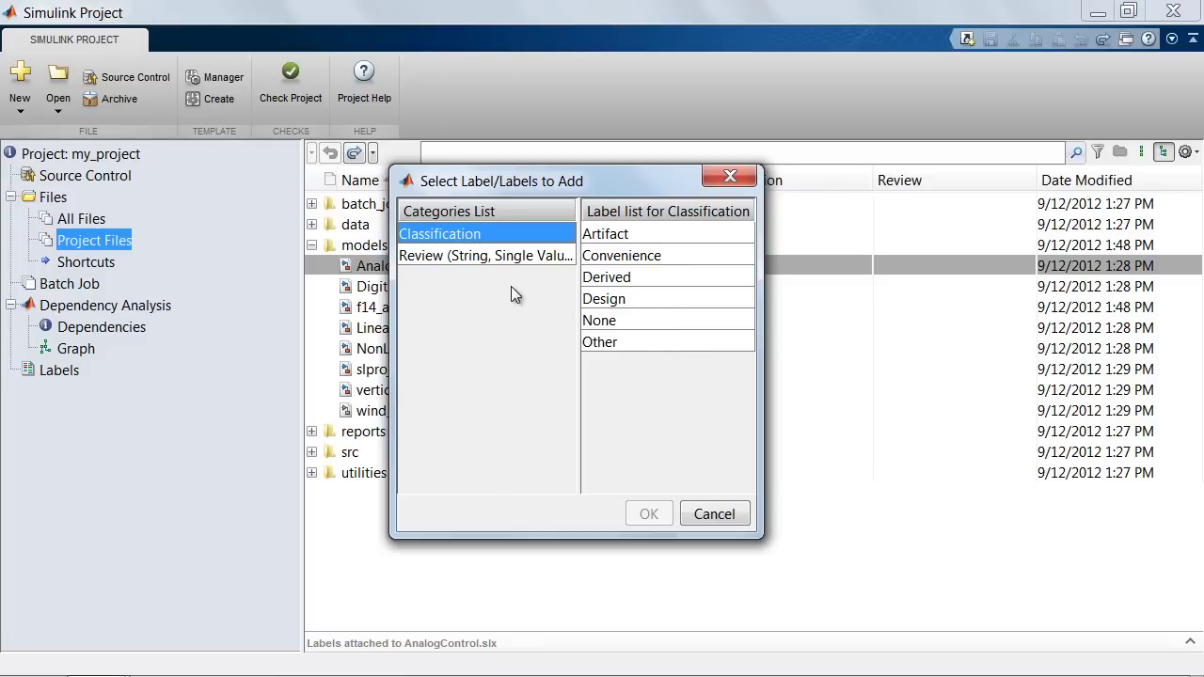
pyautogui.click(457, 257)
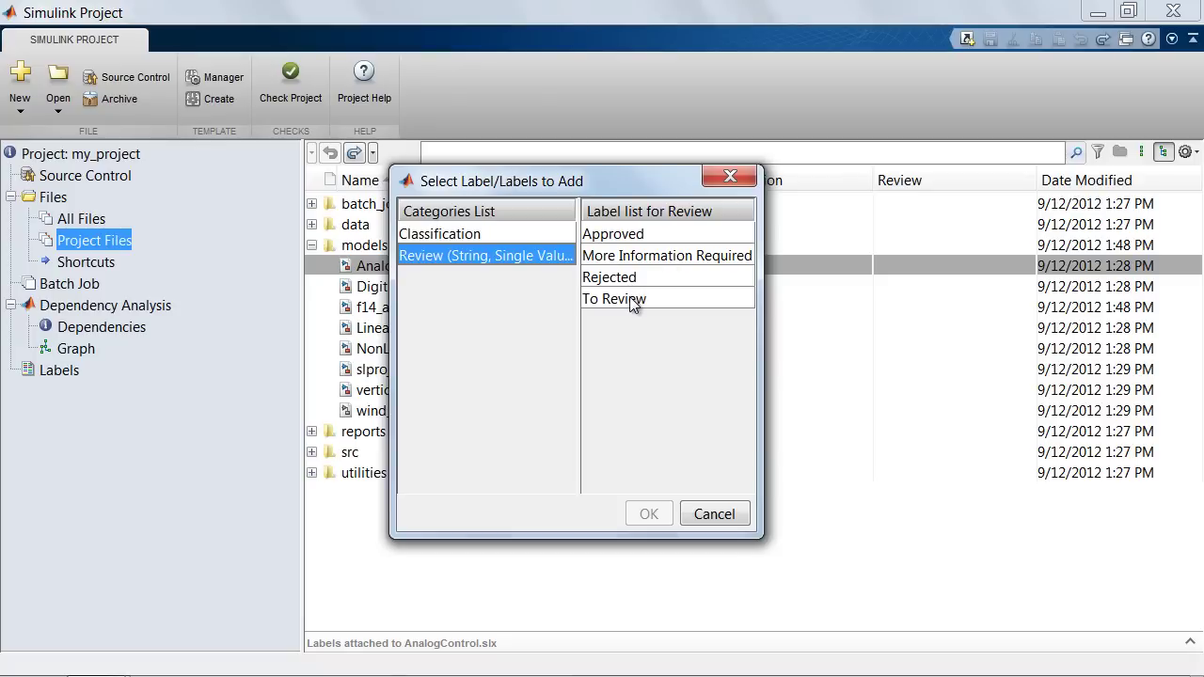
pyautogui.click(603, 238)
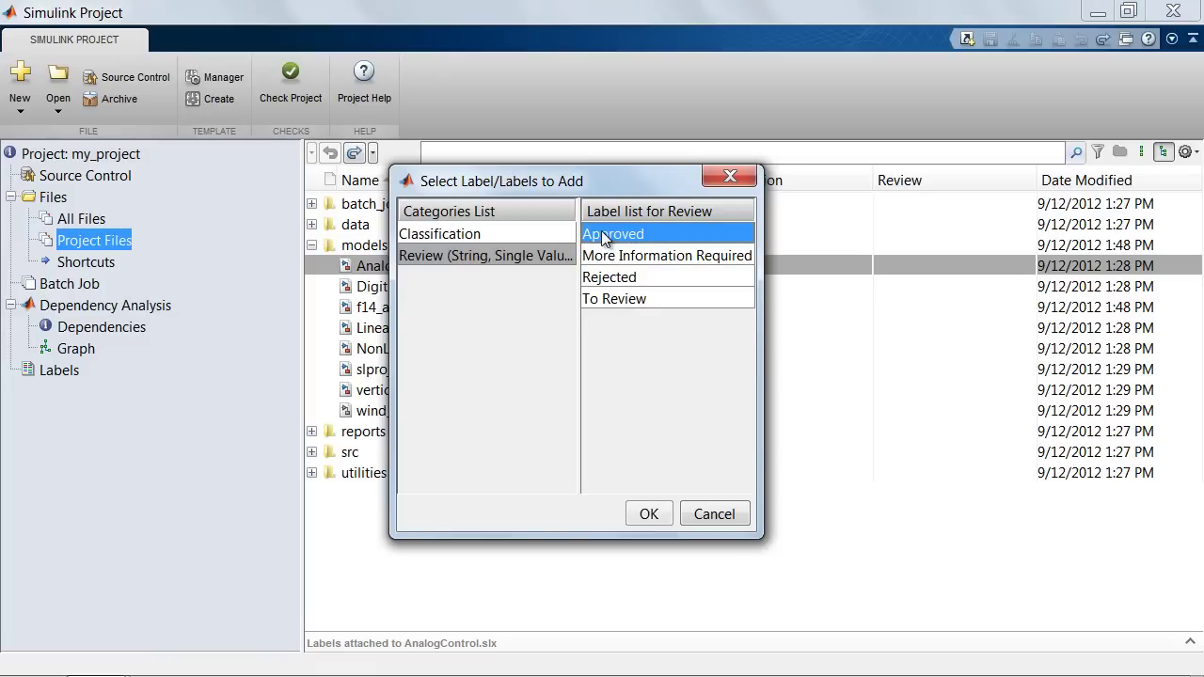
pyautogui.click(658, 517)
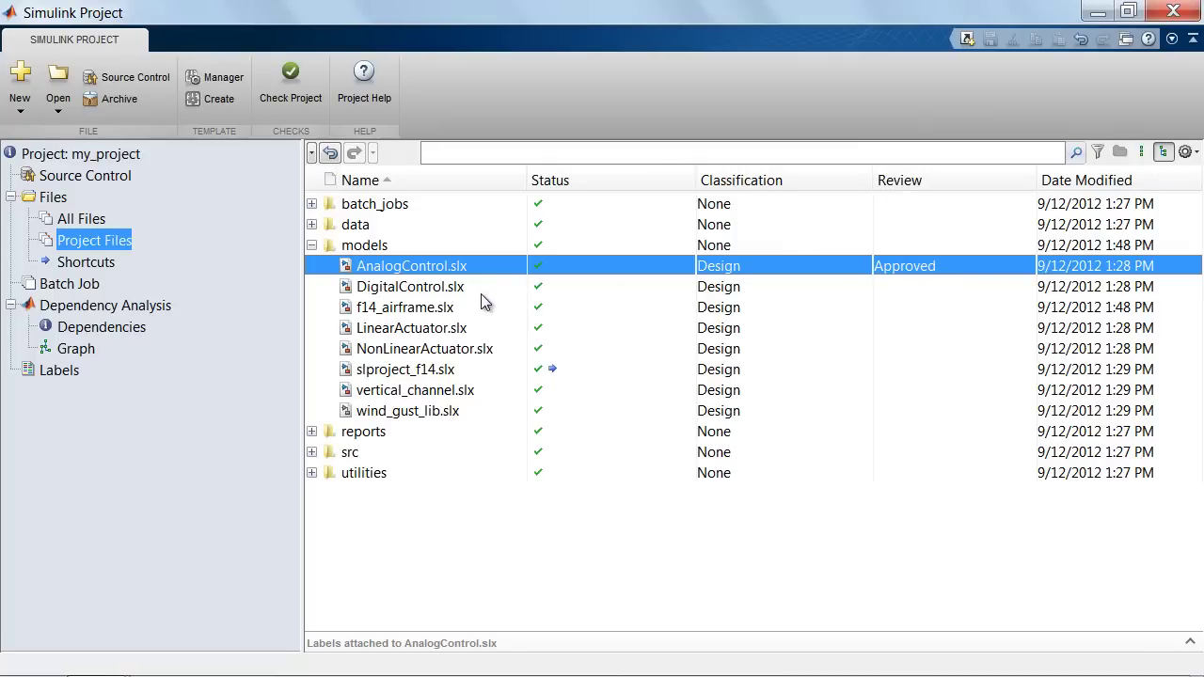
# Add the To Review label from the Review category to f14_airframe.slx, LinearActuator.slx, NonLinearActuator.slx and slproject_f14.slx together
pyautogui.click(421, 310)
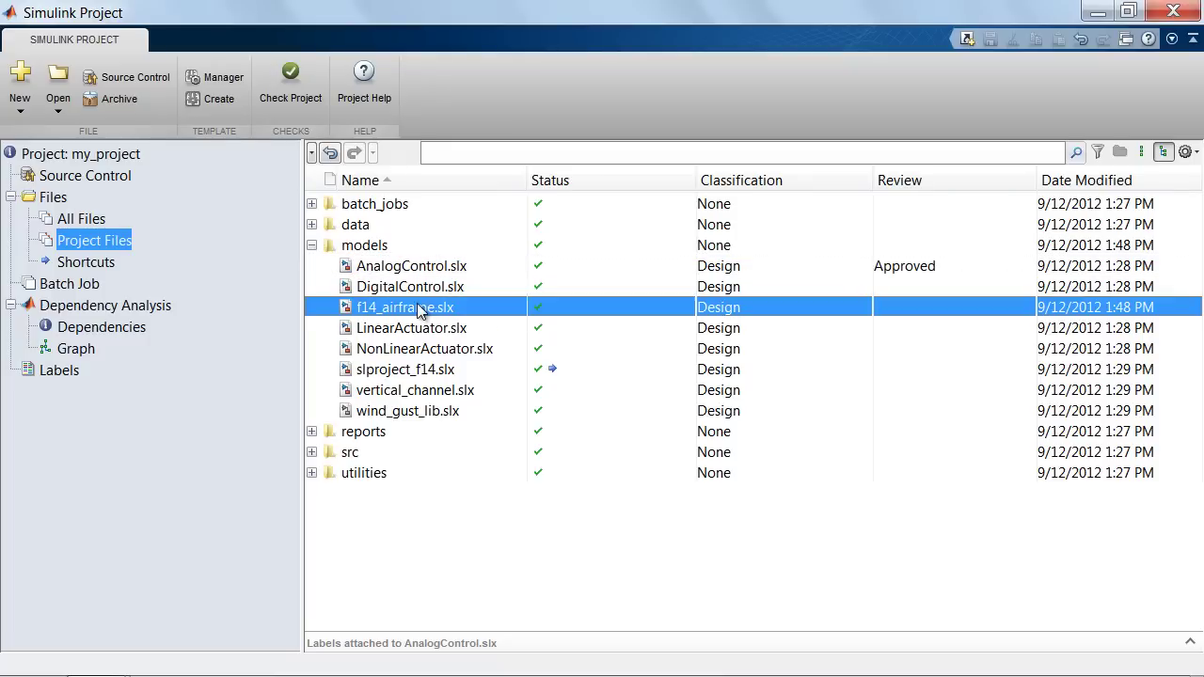
pyautogui.keyDown('shift'); pyautogui.click(422, 330); pyautogui.keyUp('shift')
pyautogui.keyDown('shift'); pyautogui.click(426, 350); pyautogui.keyUp('shift')
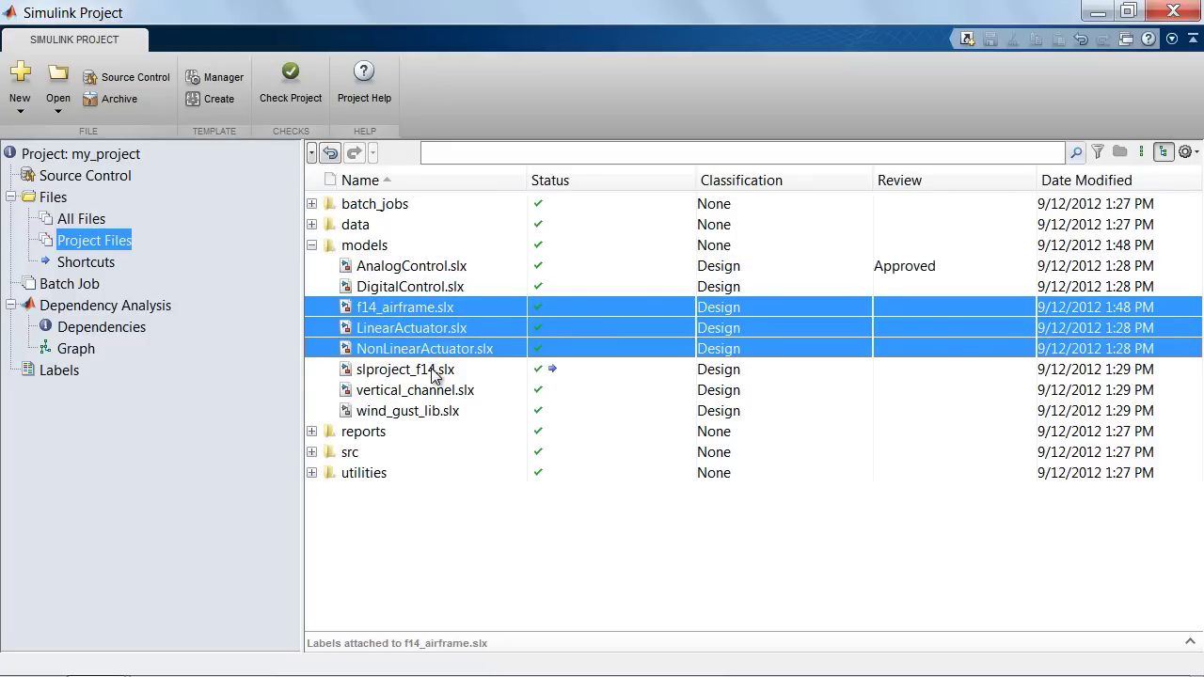
pyautogui.keyDown('shift'); pyautogui.click(433, 372); pyautogui.keyUp('shift')
pyautogui.rightClick(428, 324)
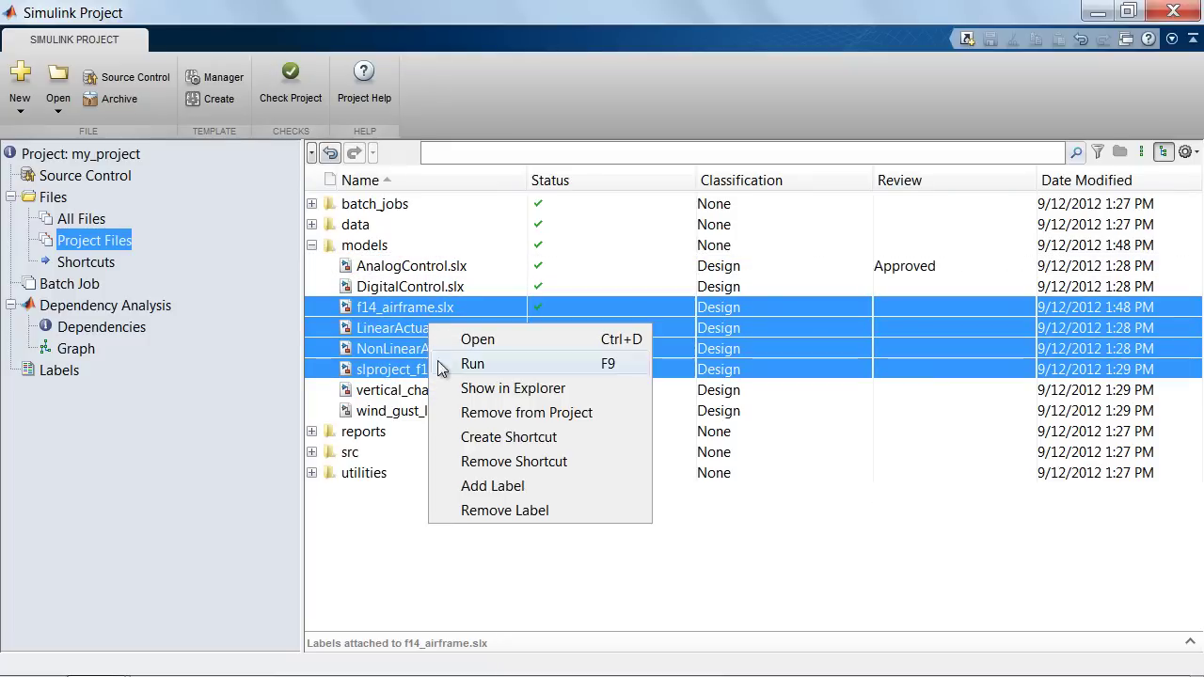
pyautogui.click(481, 486)
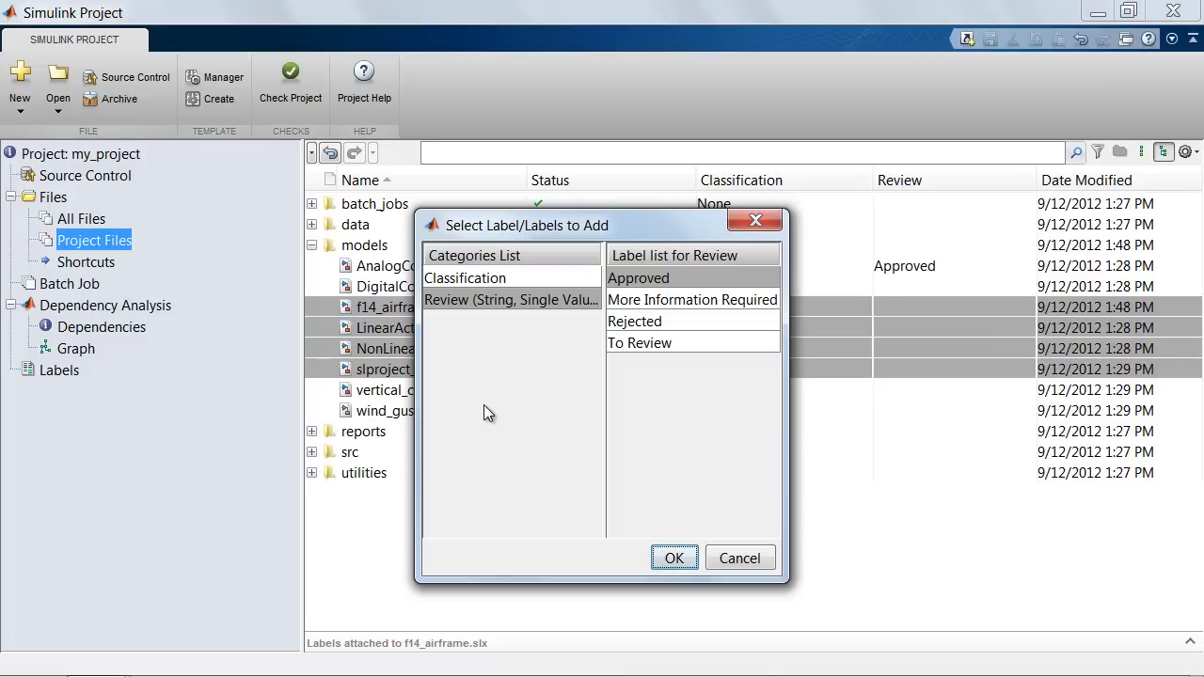
pyautogui.click(633, 345)
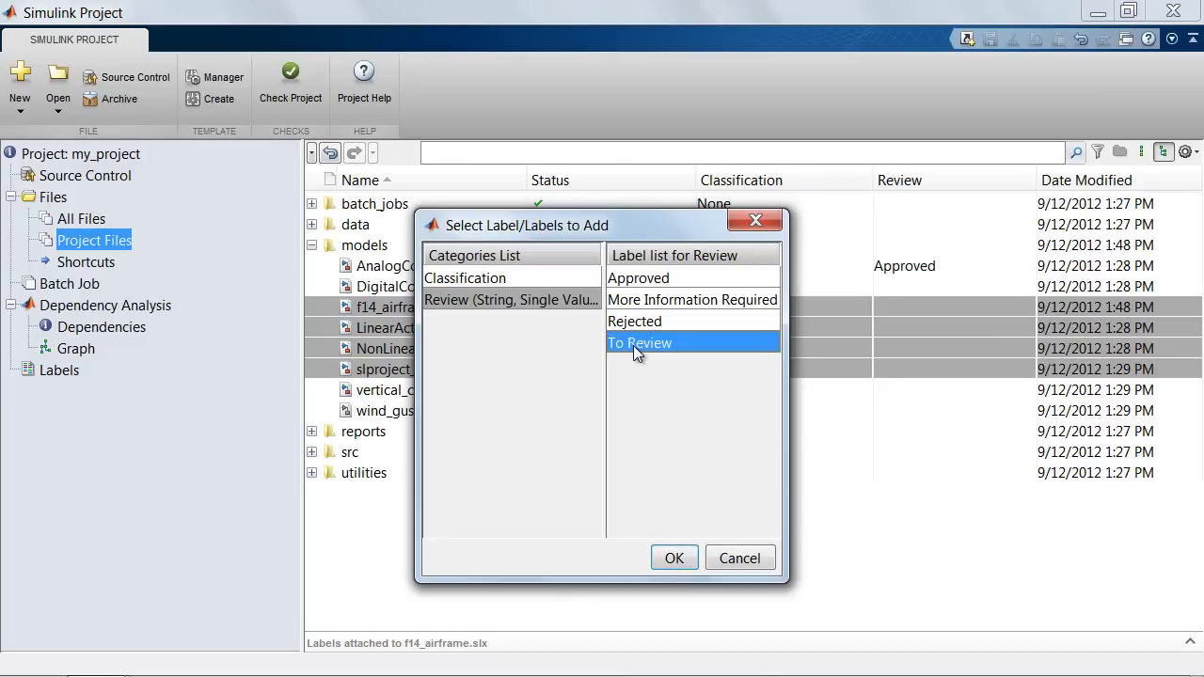
pyautogui.click(676, 559)
pyautogui.click(674, 577)
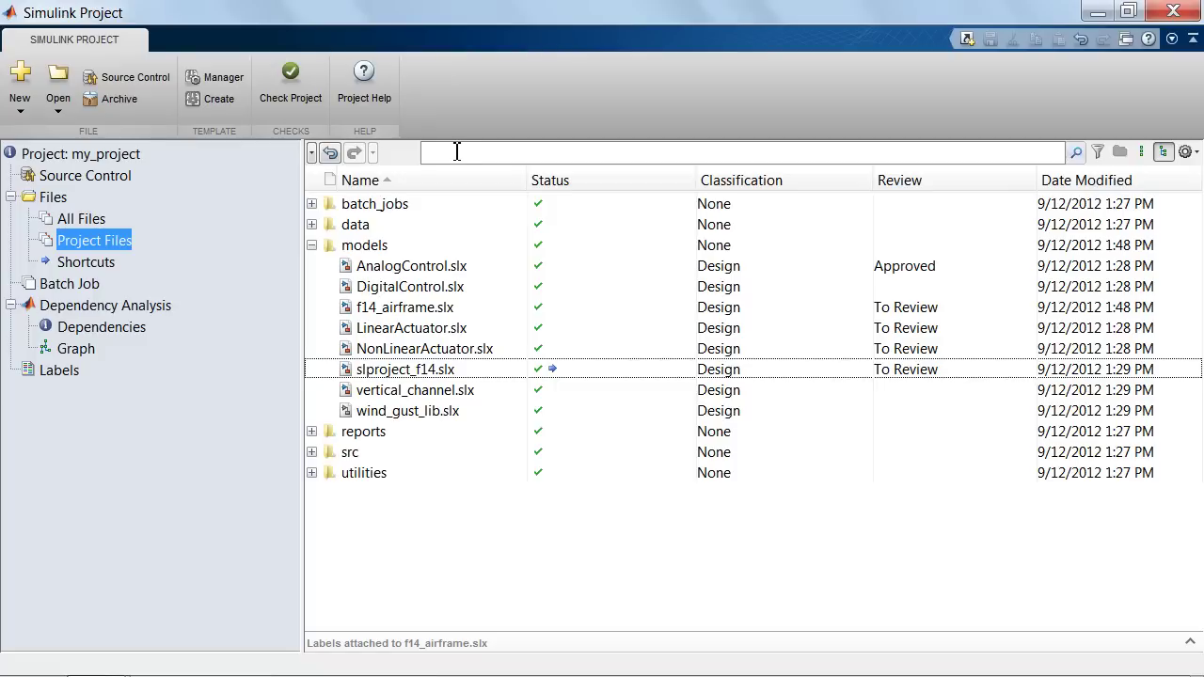
# Filter the project files to those carrying the Approved label of the Review category
pyautogui.click(1097, 152)
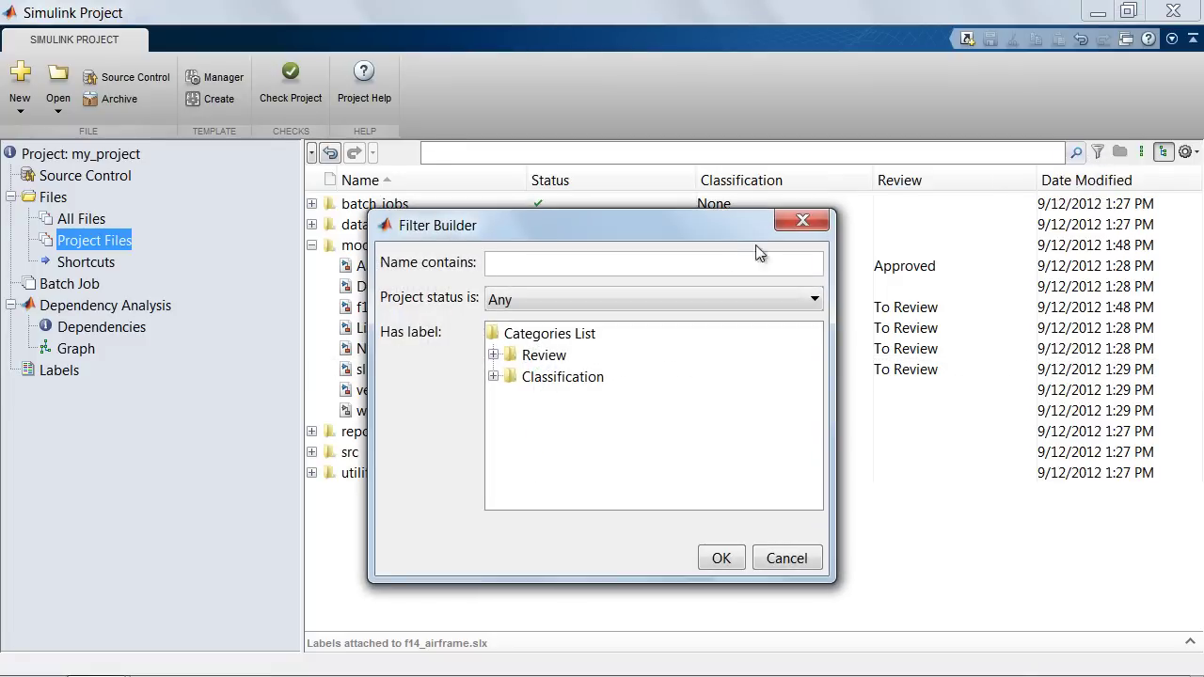
pyautogui.click(493, 356)
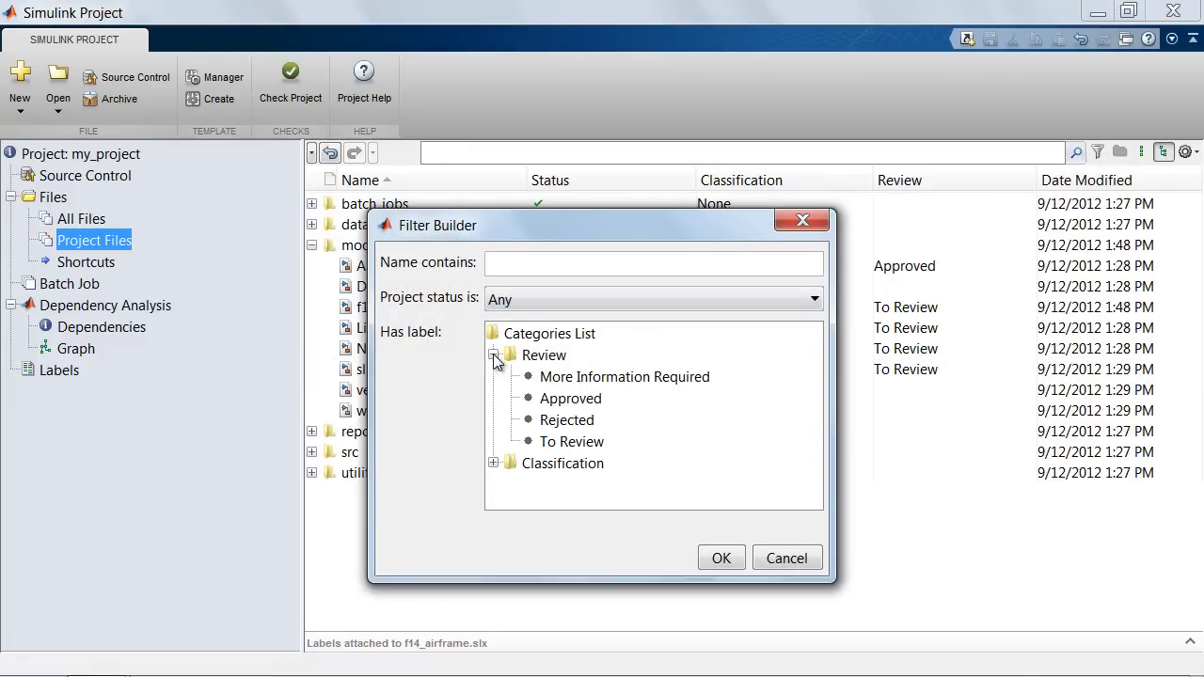
pyautogui.click(573, 401)
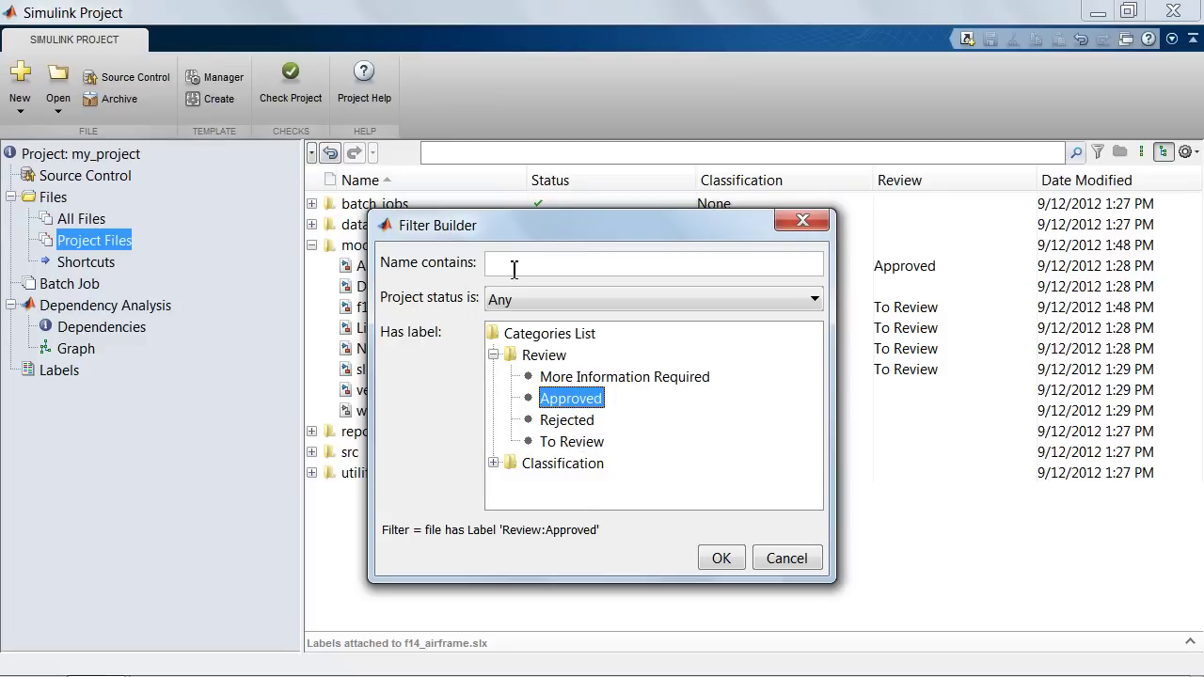
pyautogui.click(721, 559)
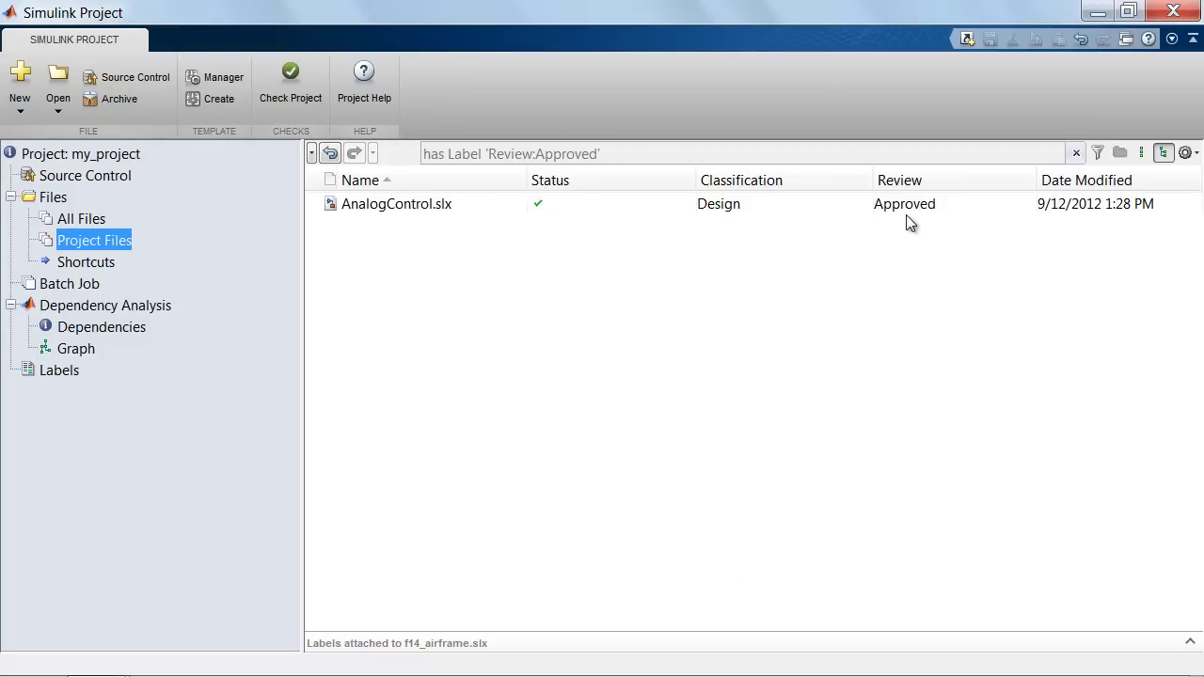
# Filter the project files by the To Review label of the Review category, and clear the filter after viewing the matches
pyautogui.click(1098, 152)
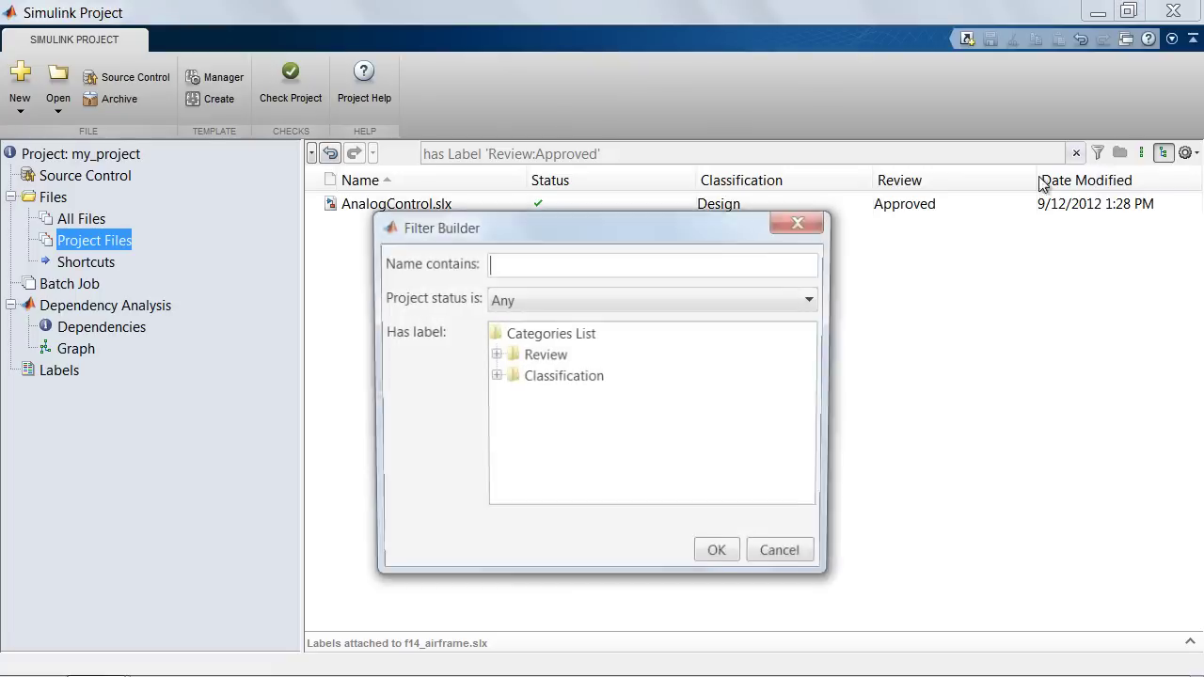
pyautogui.click(493, 355)
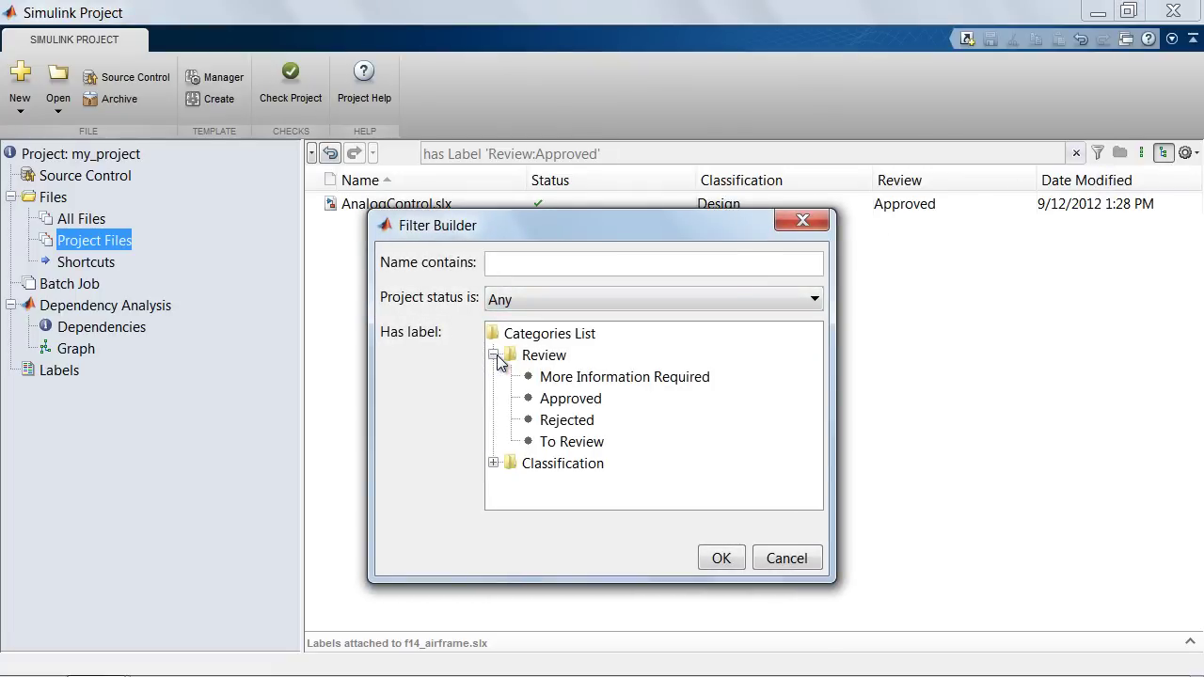
pyautogui.click(559, 448)
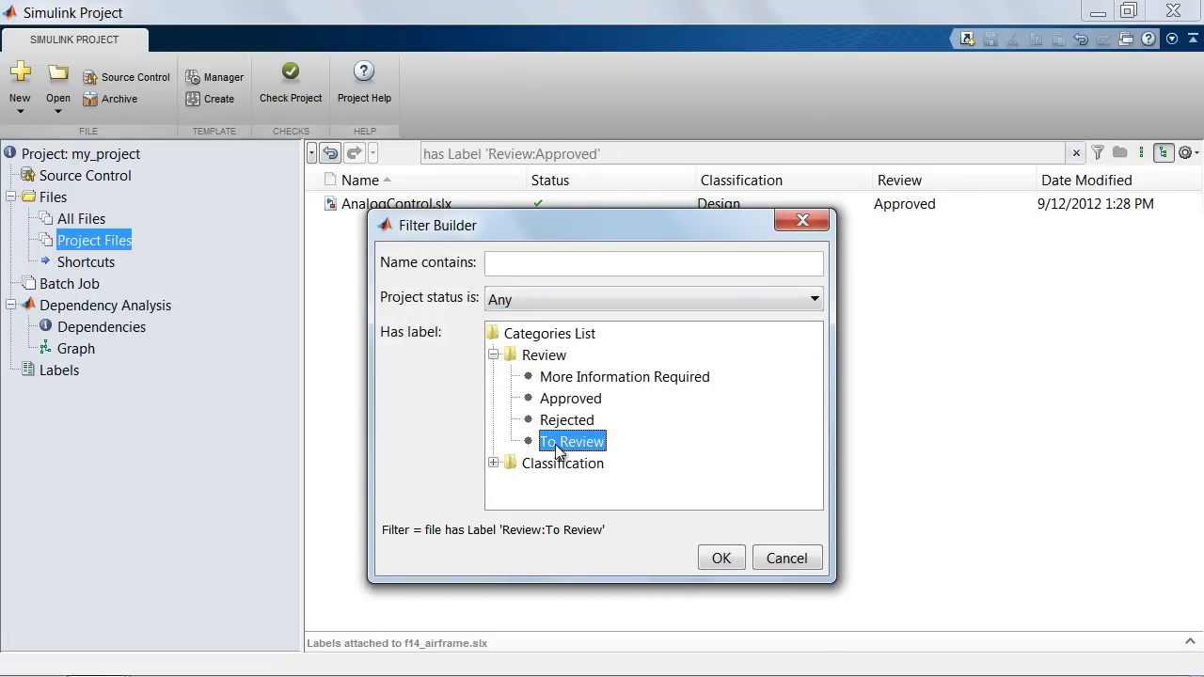
pyautogui.click(721, 559)
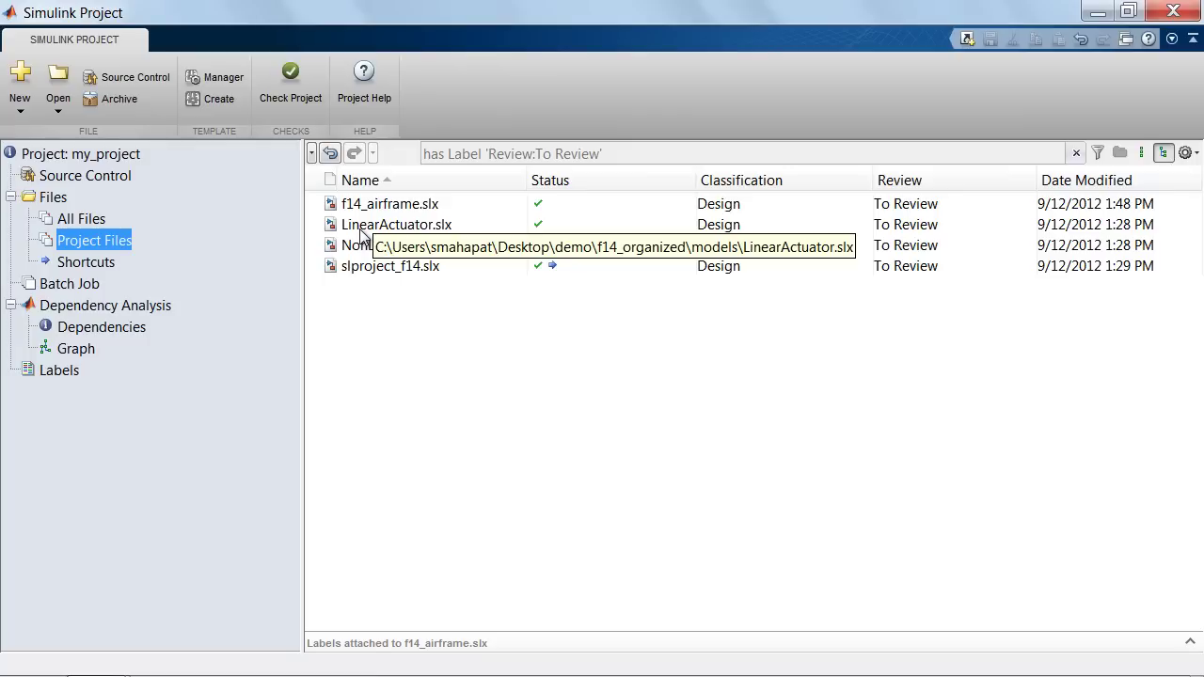
pyautogui.click(1076, 153)
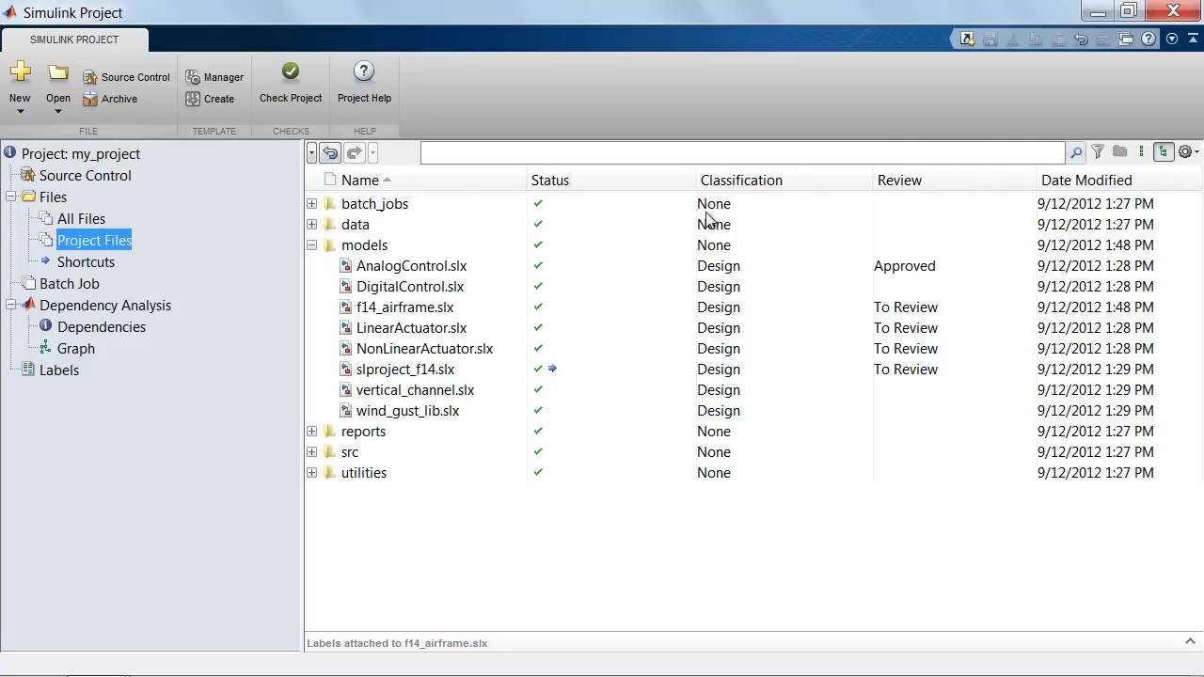
# Show the project files as a flat list and sort them by Review
pyautogui.click(1142, 154)
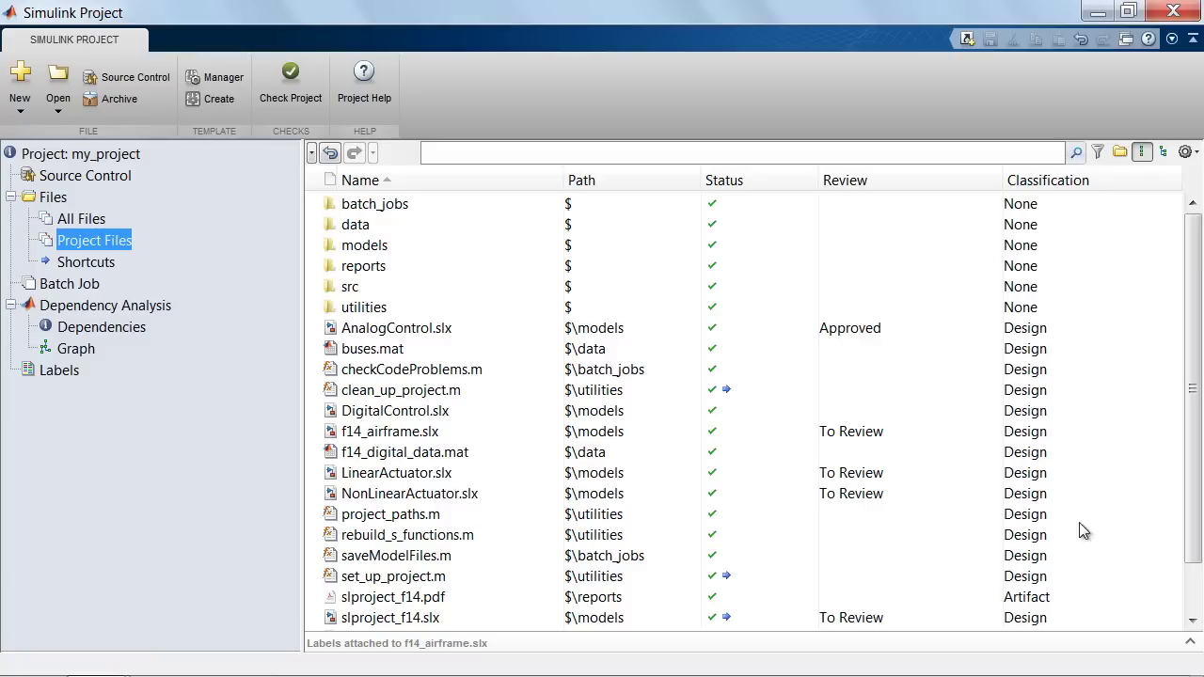
pyautogui.moveTo(1194, 483); pyautogui.dragTo(1198, 400)
pyautogui.click(1198, 156)
pyautogui.moveTo(1145, 202)
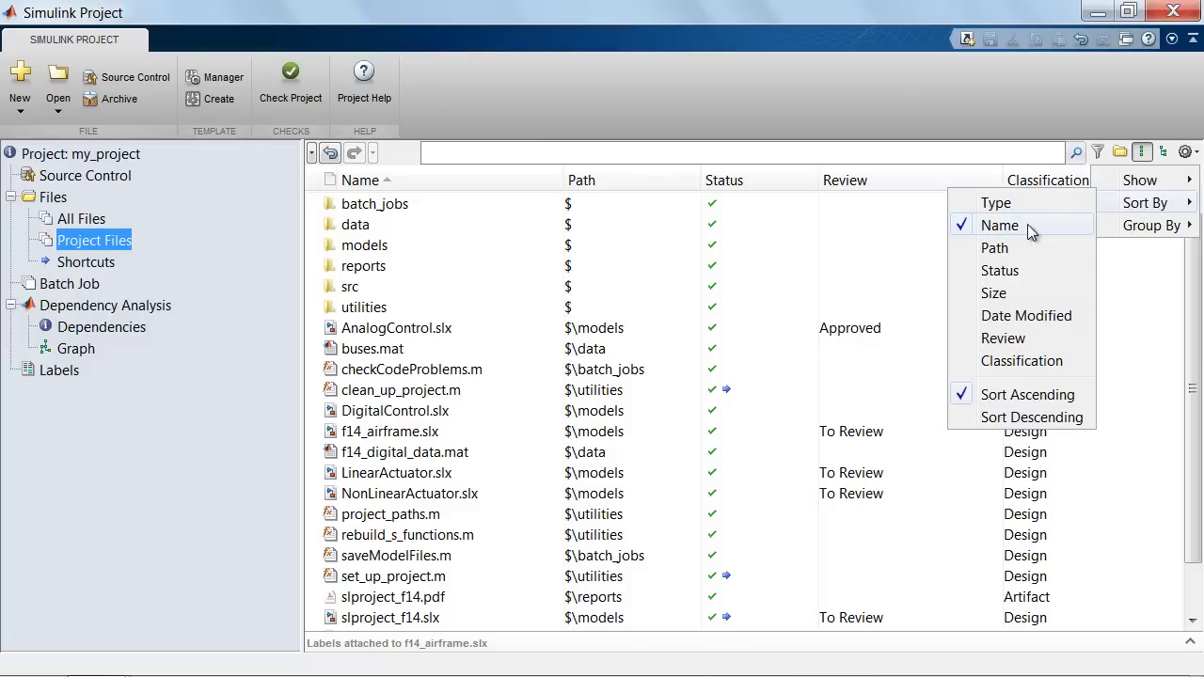
pyautogui.click(1001, 341)
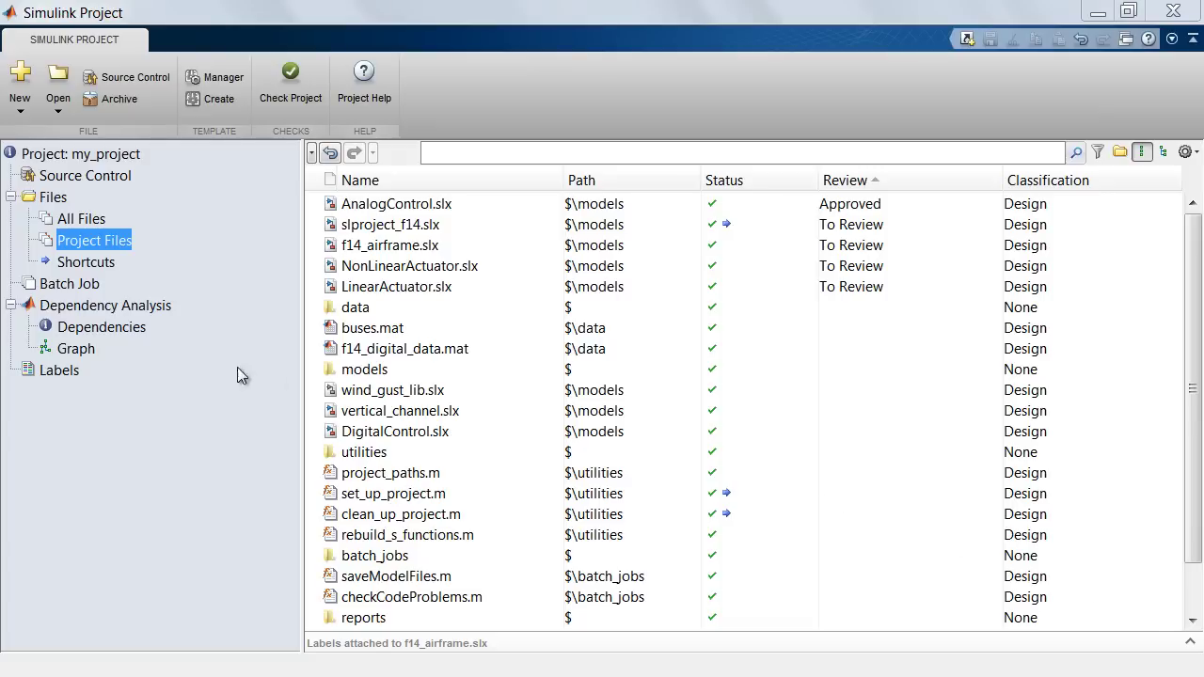
# Create a new single-valued label category named Owner with type String in the project's labels
pyautogui.click(50, 373)
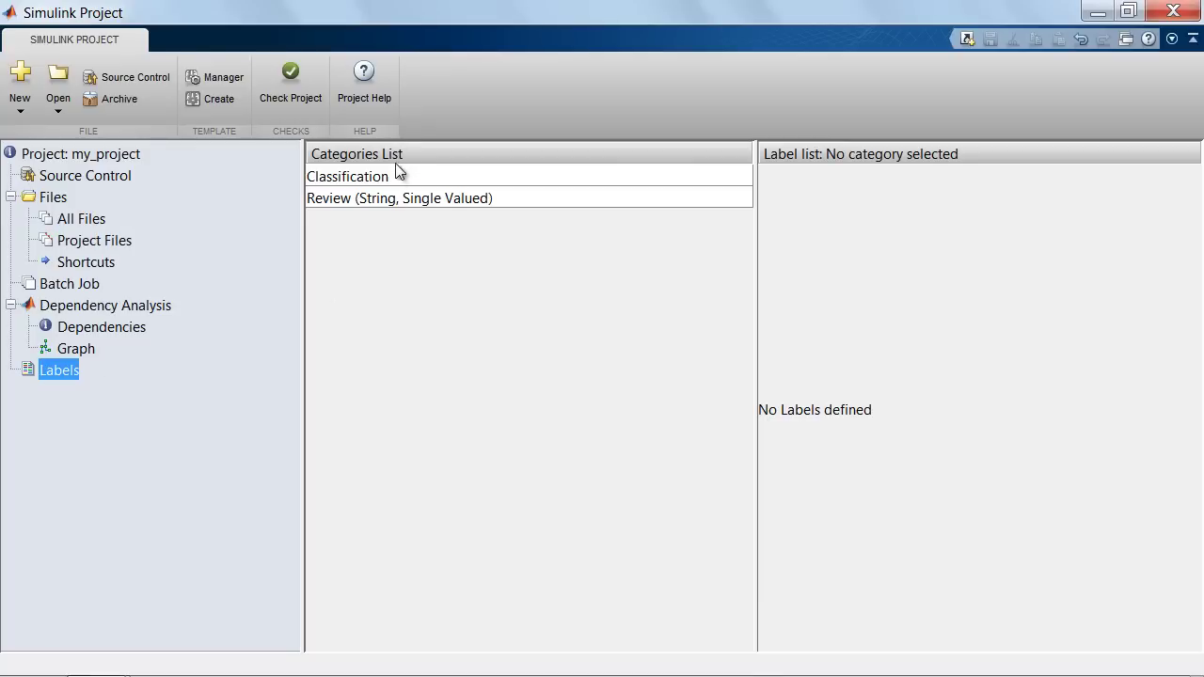
pyautogui.rightClick(453, 246)
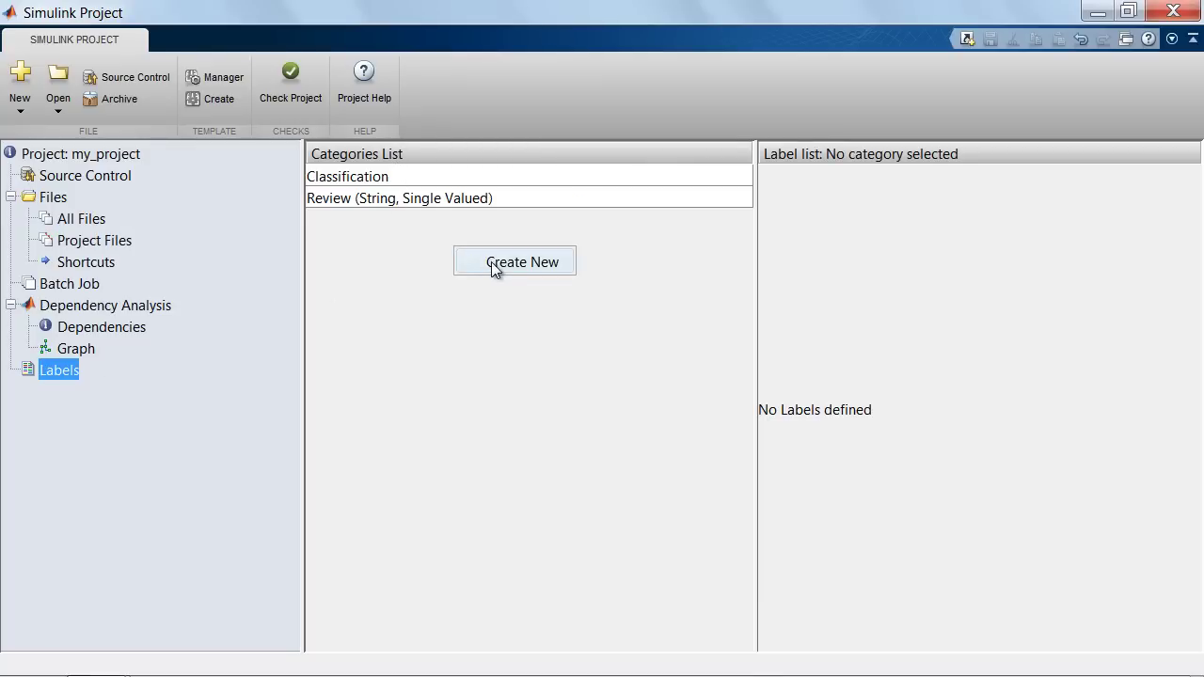
pyautogui.click(493, 262)
pyautogui.click(494, 361)
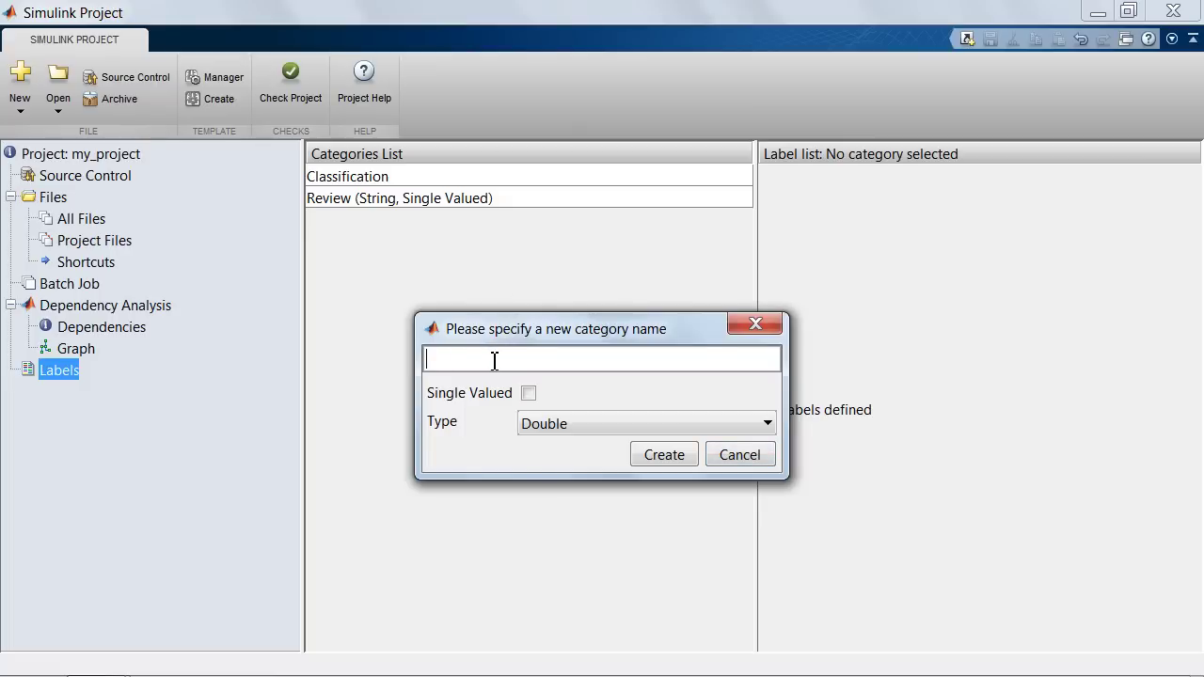
pyautogui.write('Owner')
pyautogui.click(528, 394)
pyautogui.click(769, 426)
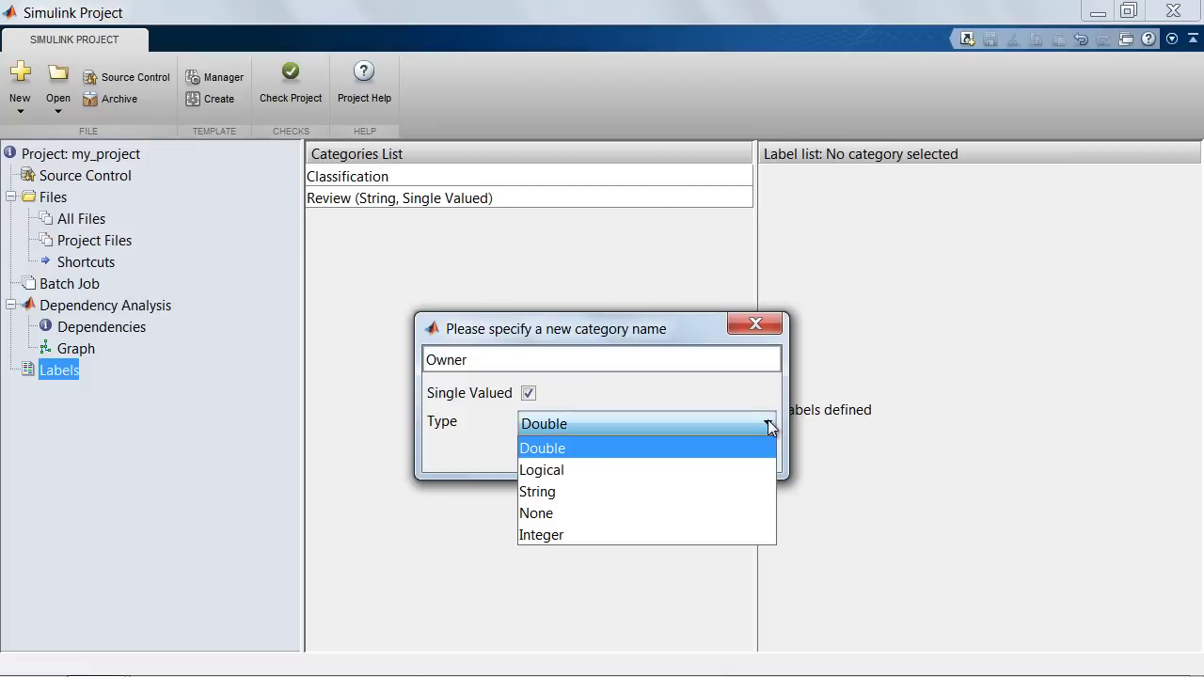
pyautogui.click(660, 496)
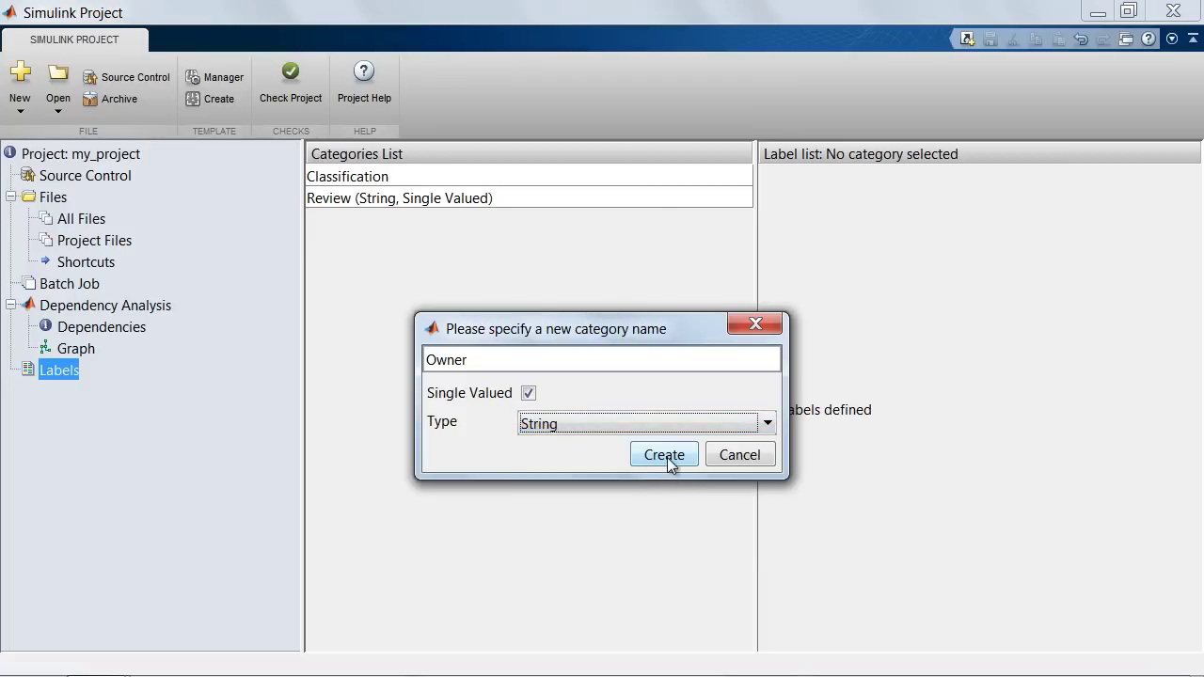
pyautogui.click(667, 456)
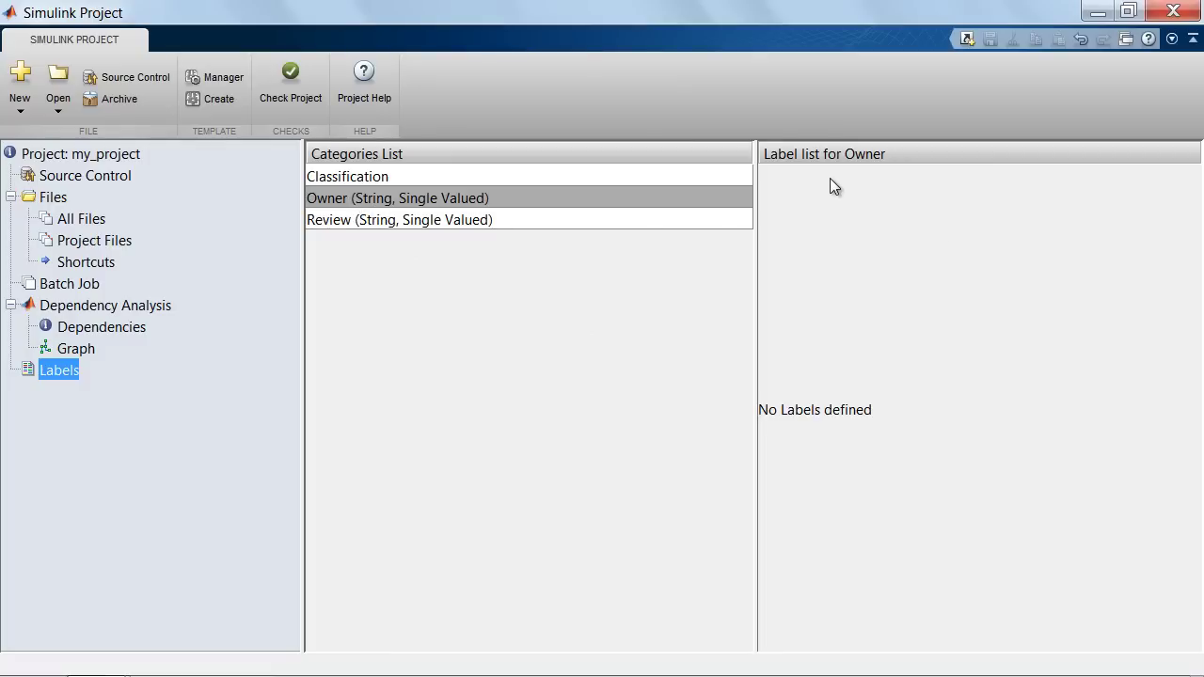
# Create a label in the Owner category, entering the first owner's name
pyautogui.rightClick(876, 194)
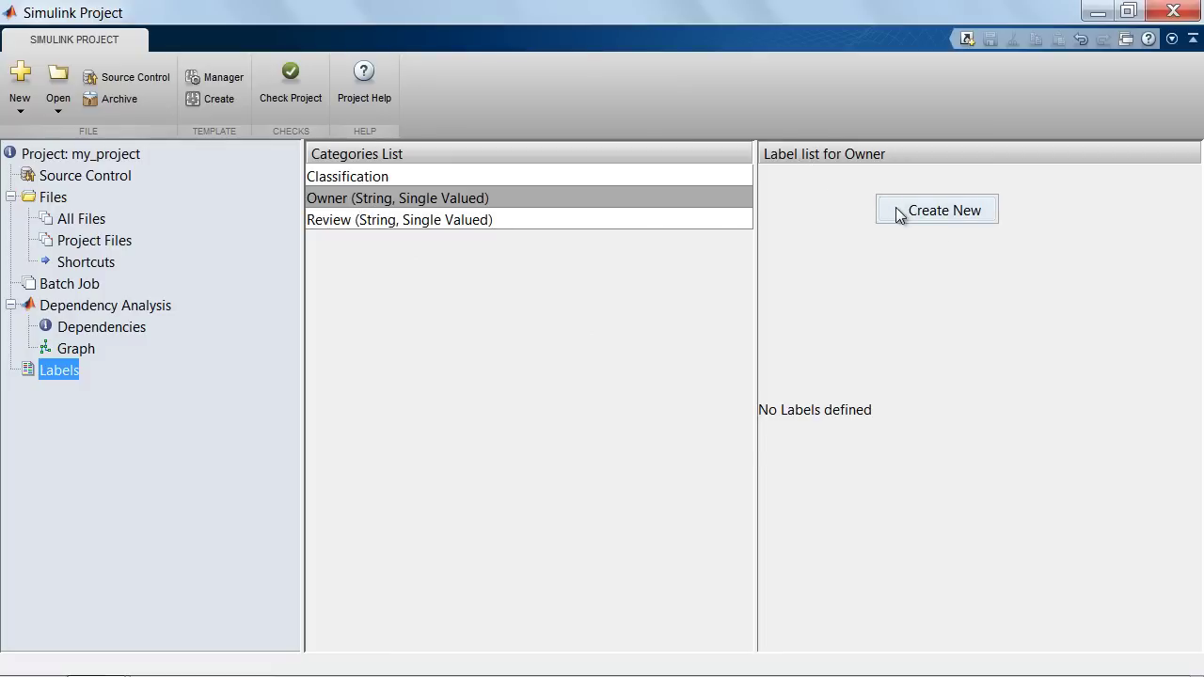
pyautogui.click(896, 212)
pyautogui.write('John')
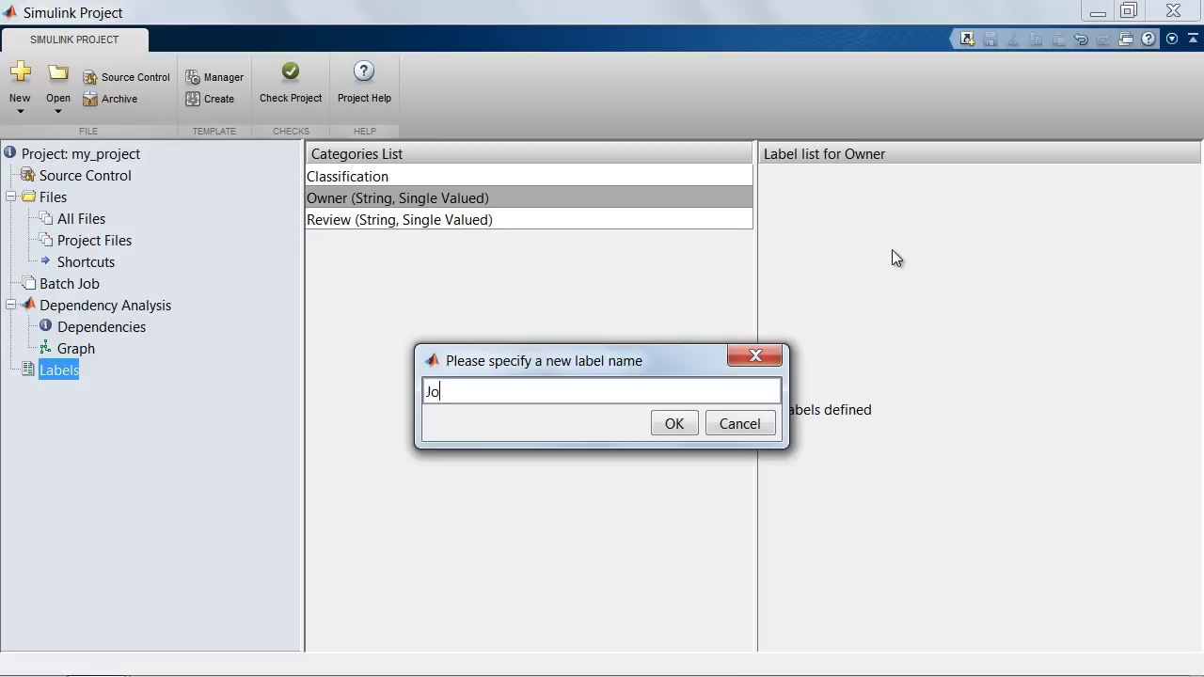
pyautogui.click(674, 423)
# Create a second label in the Owner category, entering the other owner's name
pyautogui.rightClick(838, 207)
pyautogui.click(845, 219)
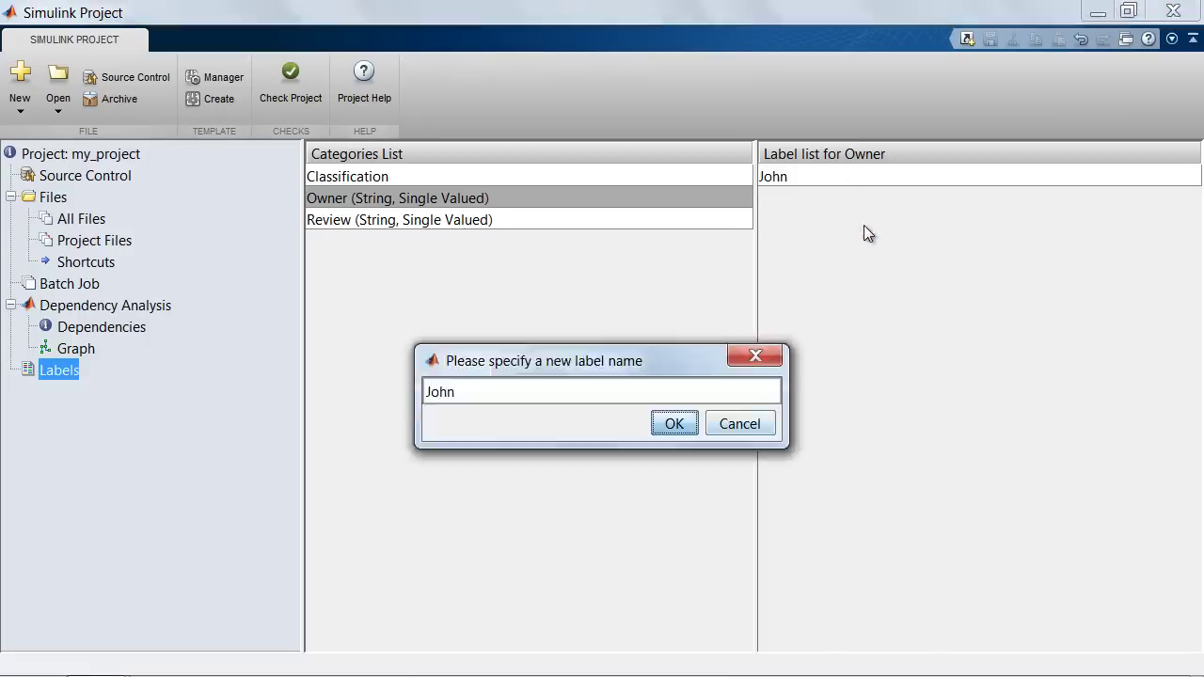
pyautogui.write('Sam')
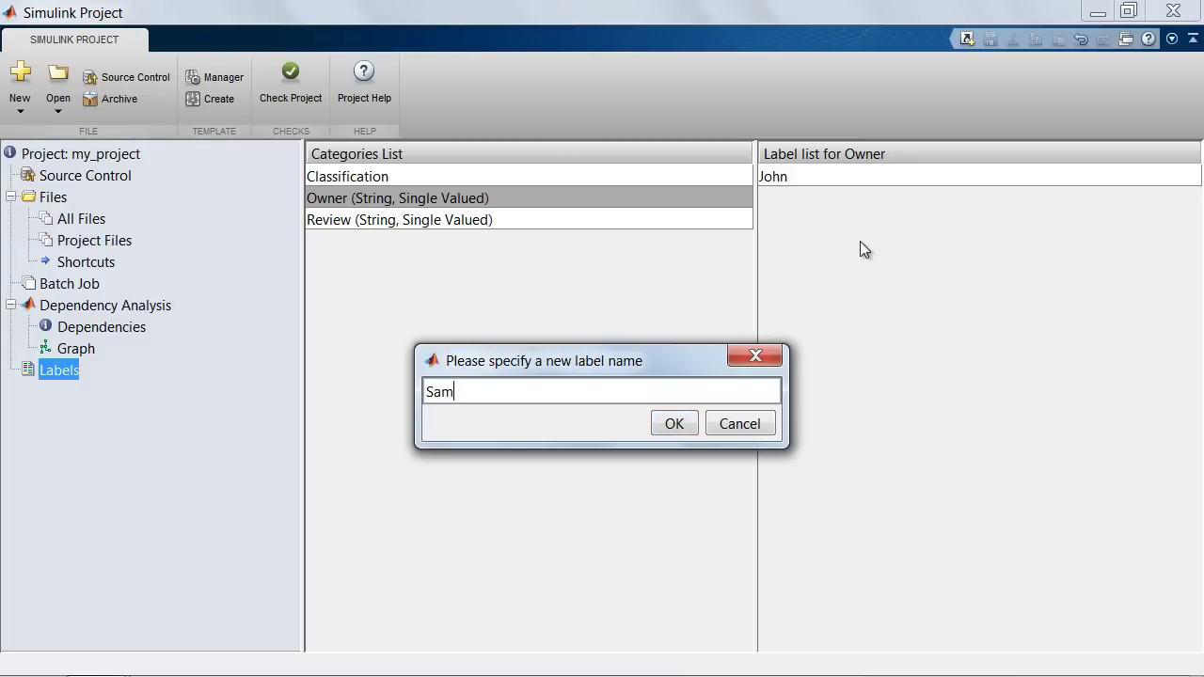
pyautogui.click(674, 424)
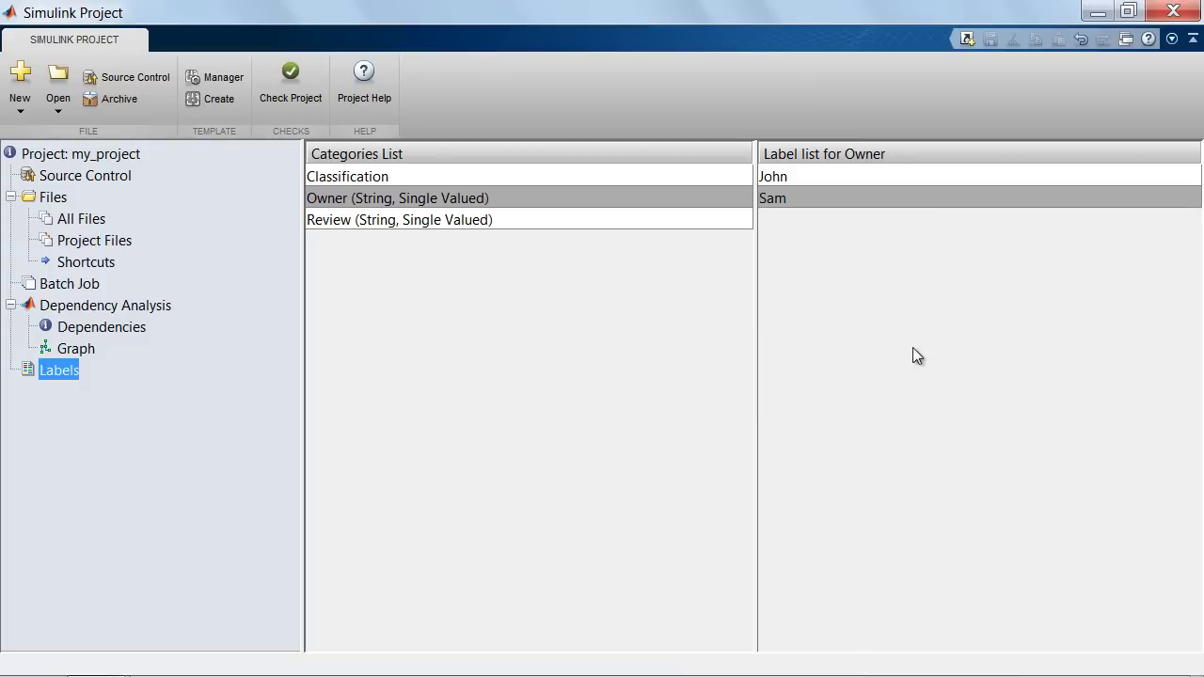
# Show the project files as a tree and expand the models folder
pyautogui.click(108, 241)
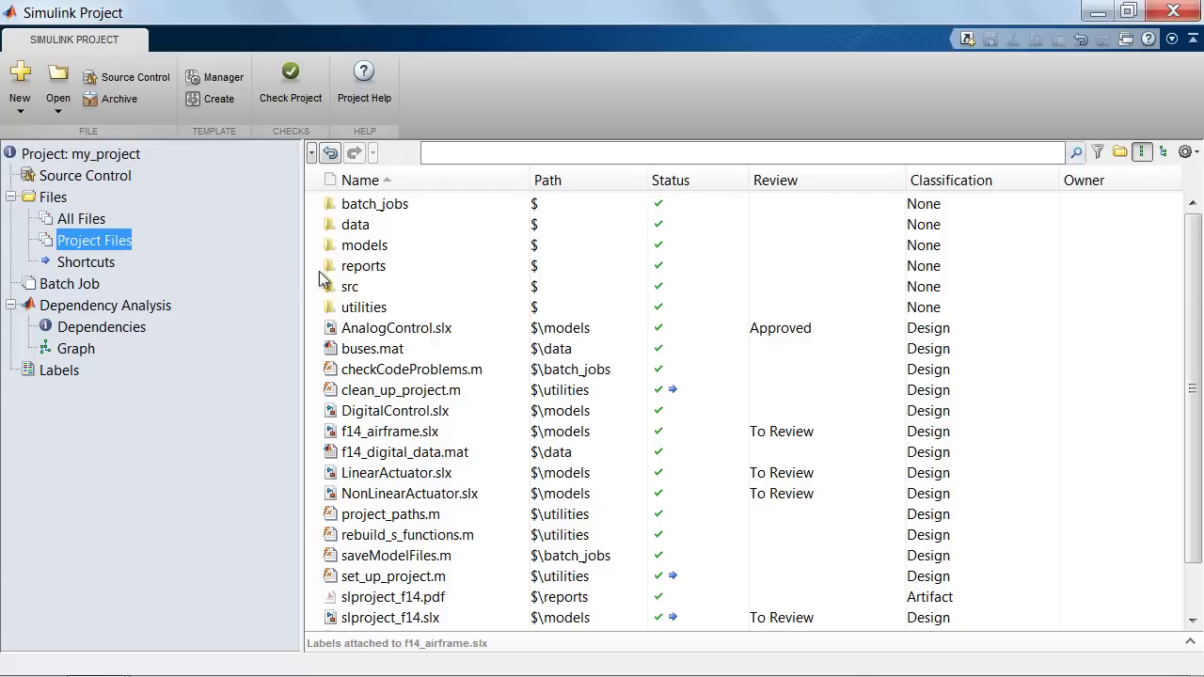
pyautogui.click(1164, 154)
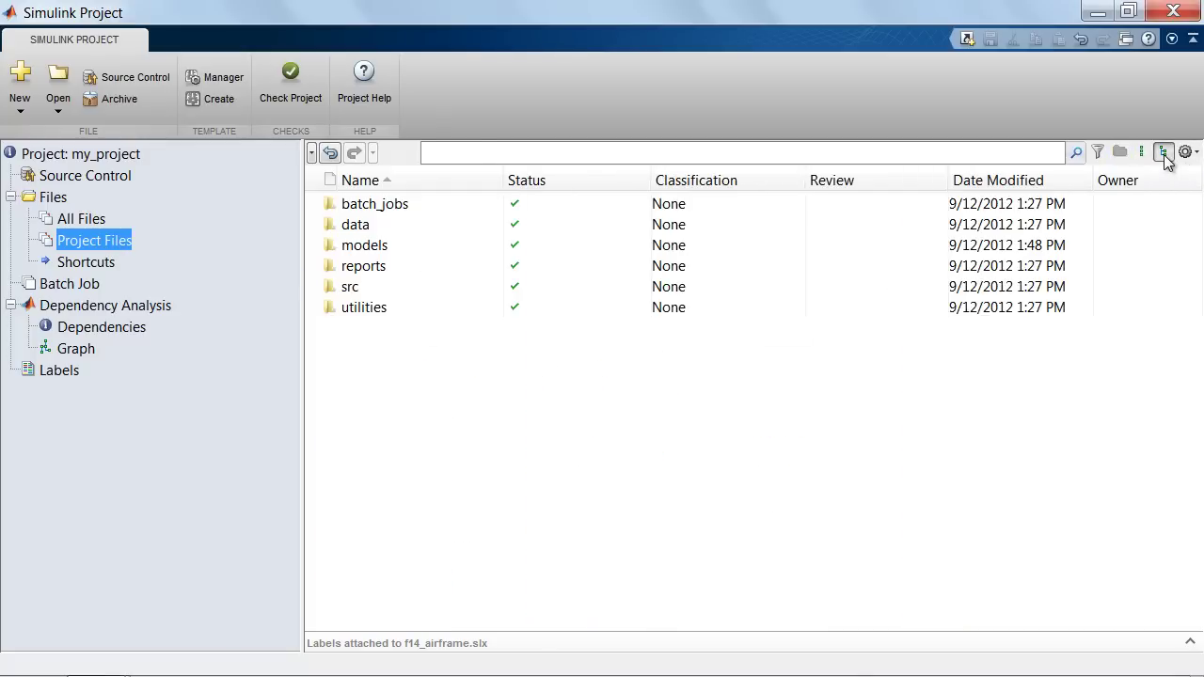
pyautogui.click(312, 246)
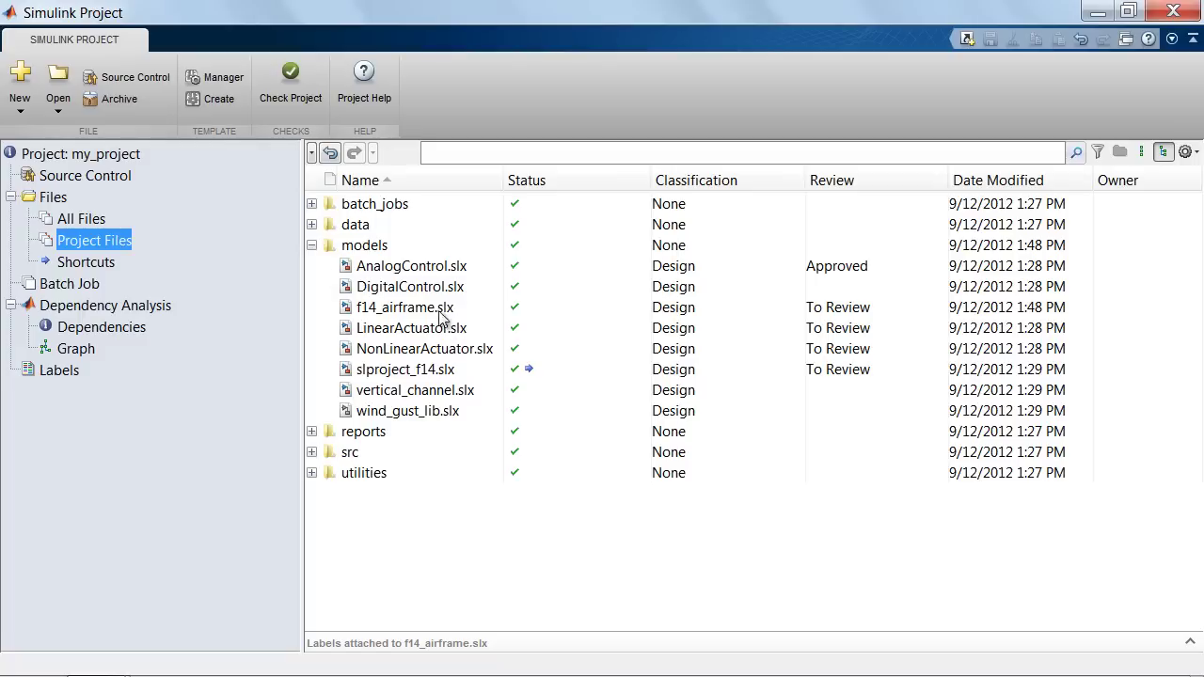
# Add the first owner's label from the Owner category to AnalogControl.slx, f14_airframe.slx, LinearActuator.slx and NonLinearActuator.slx
pyautogui.click(416, 270)
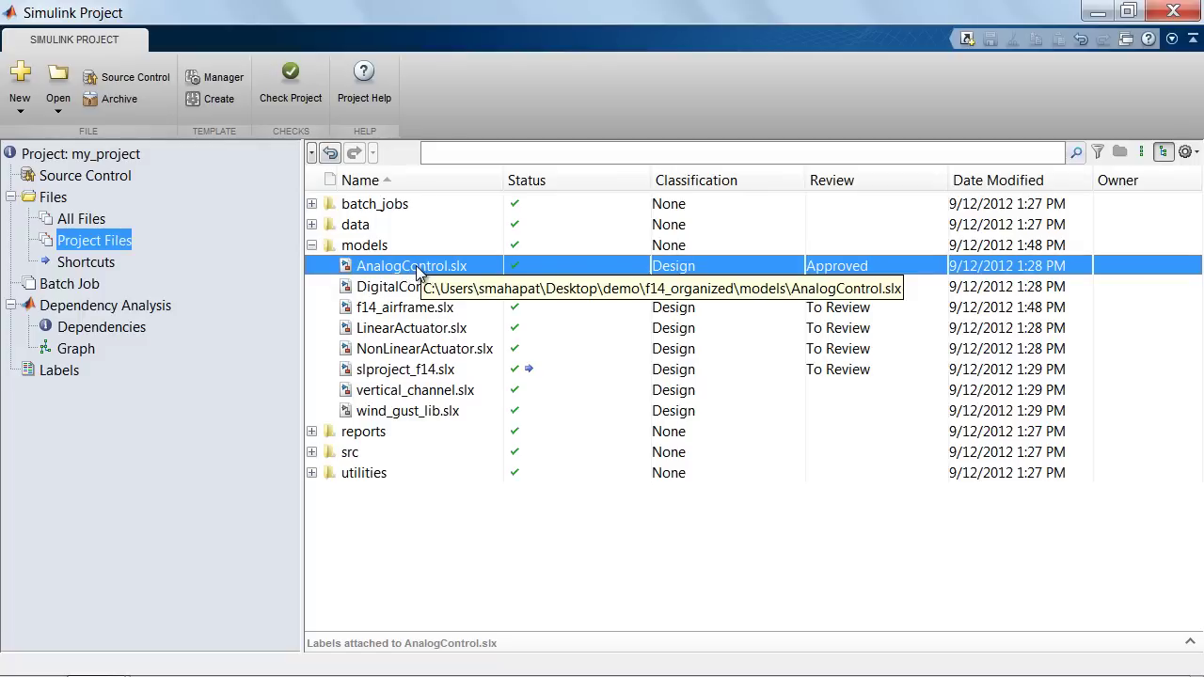
pyautogui.keyDown('ctrl'); pyautogui.click(421, 310); pyautogui.keyUp('ctrl')
pyautogui.keyDown('ctrl'); pyautogui.click(422, 327); pyautogui.keyUp('ctrl')
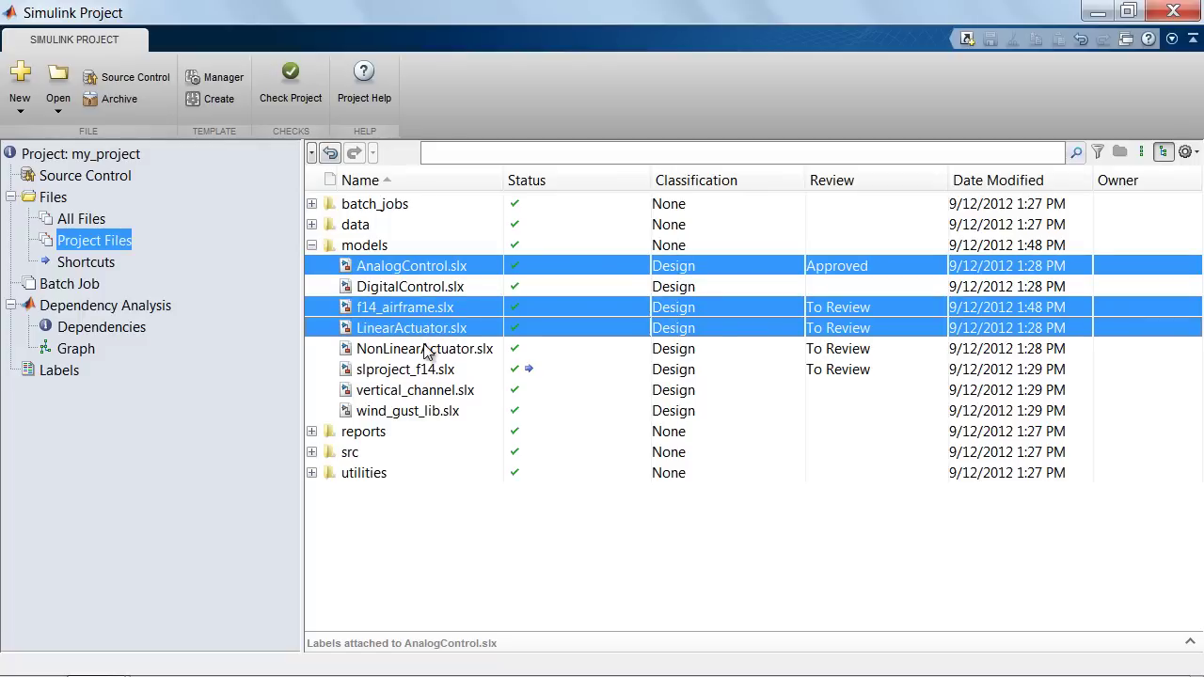
pyautogui.keyDown('ctrl'); pyautogui.click(426, 350); pyautogui.keyUp('ctrl')
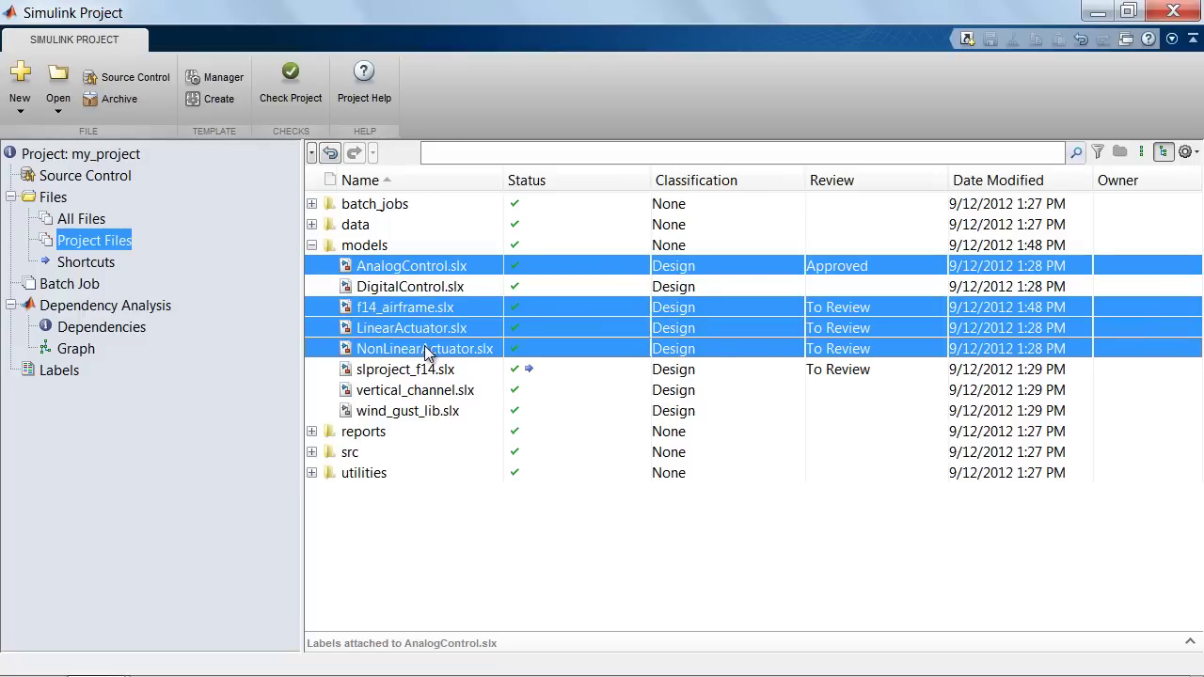
pyautogui.rightClick(473, 320)
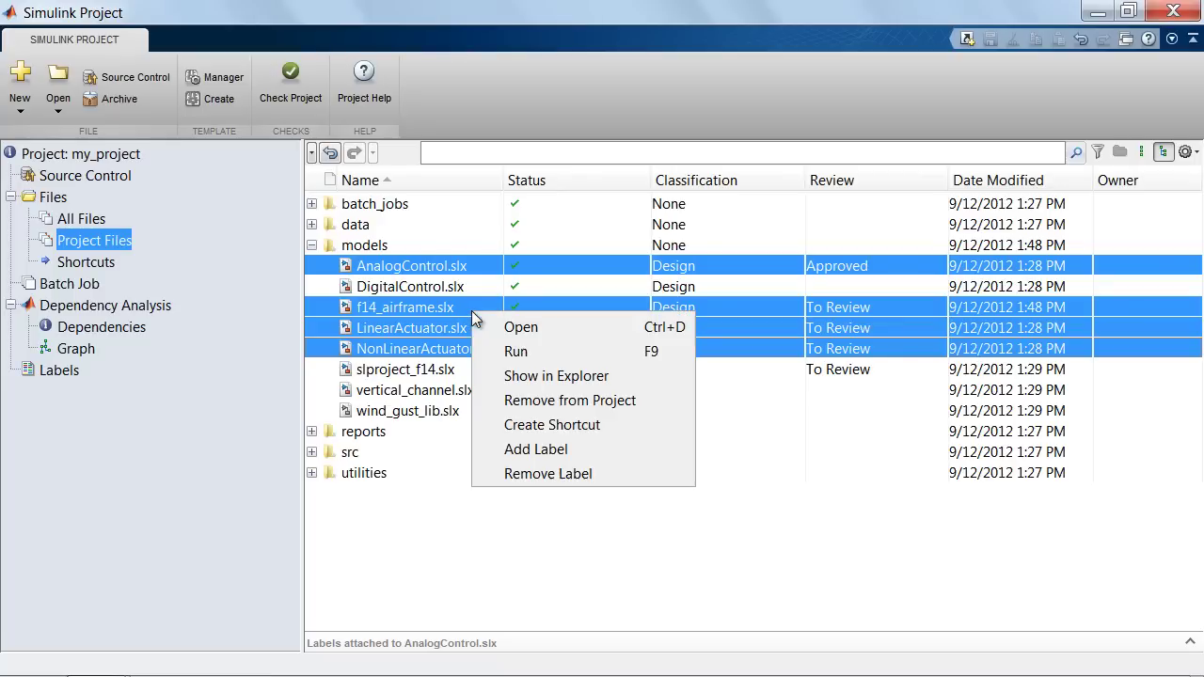
pyautogui.click(534, 449)
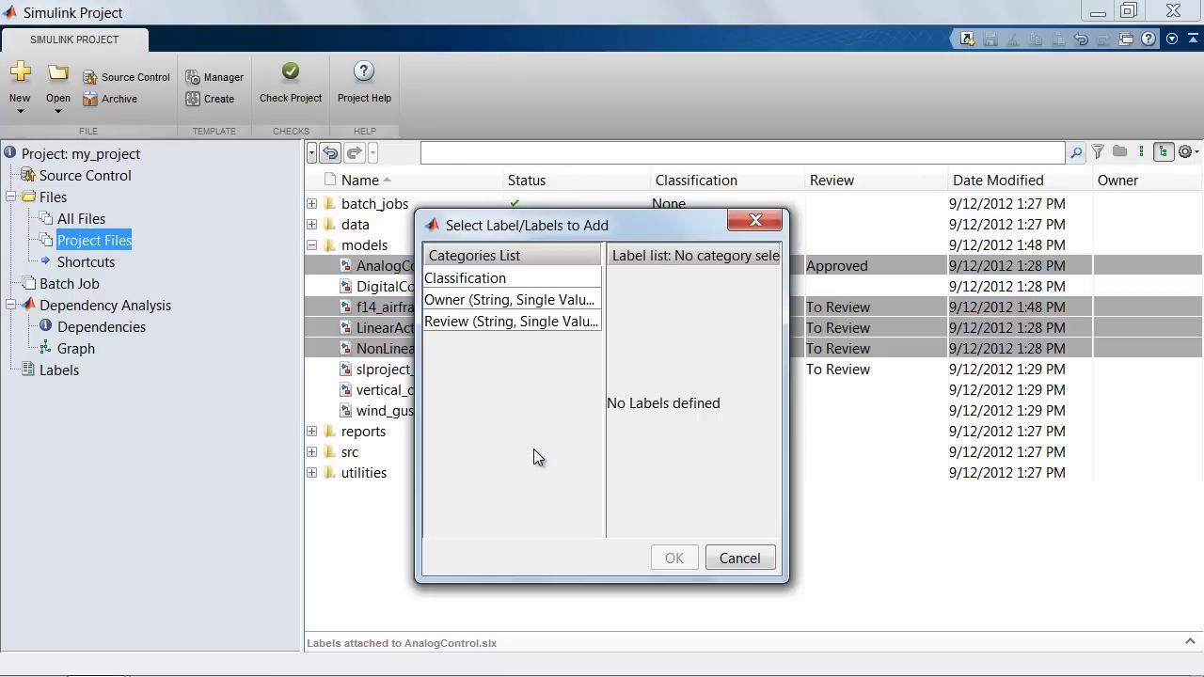
pyautogui.click(450, 301)
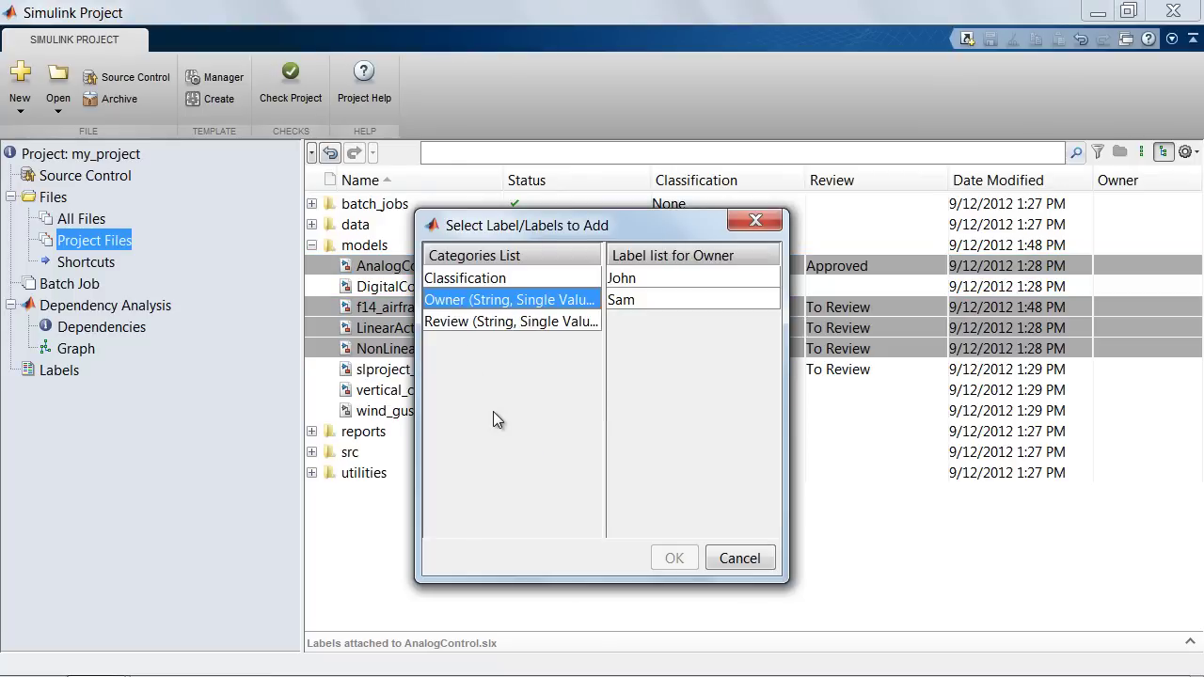
pyautogui.click(631, 285)
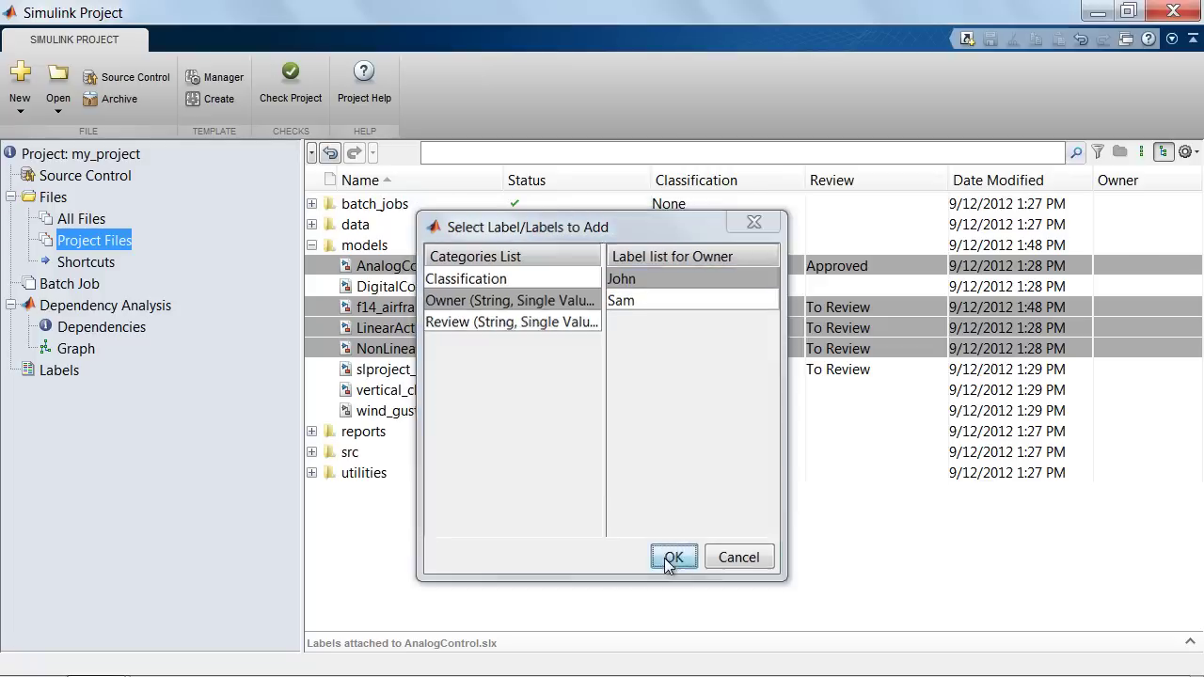
pyautogui.click(674, 559)
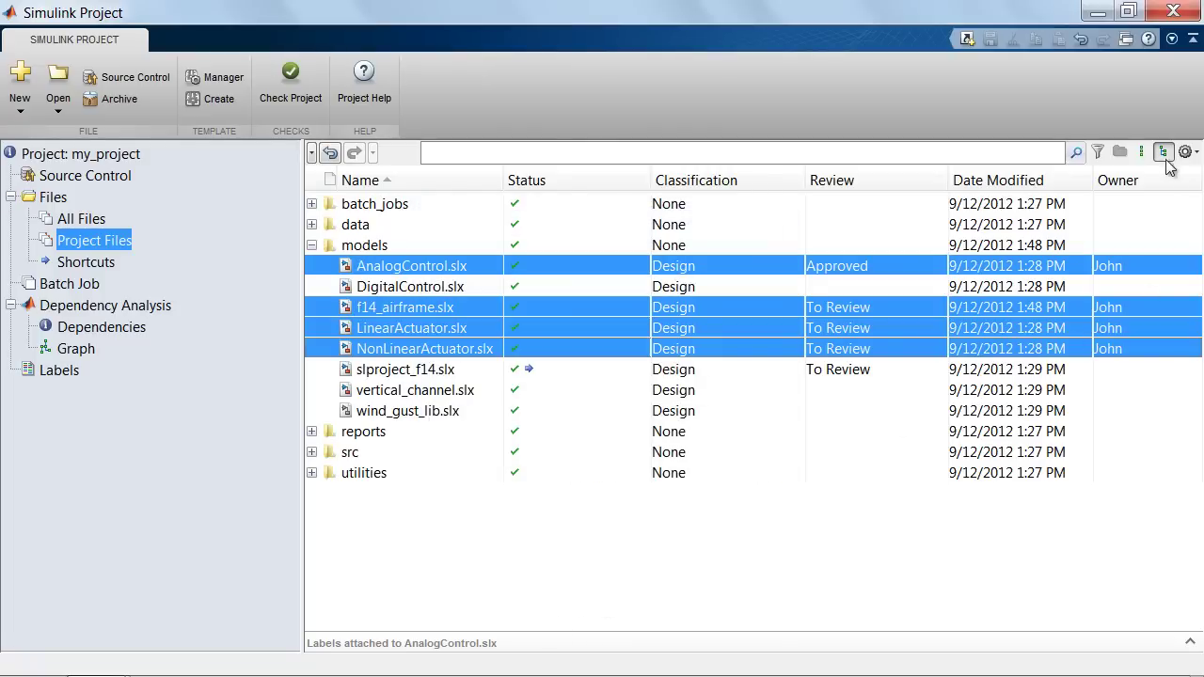